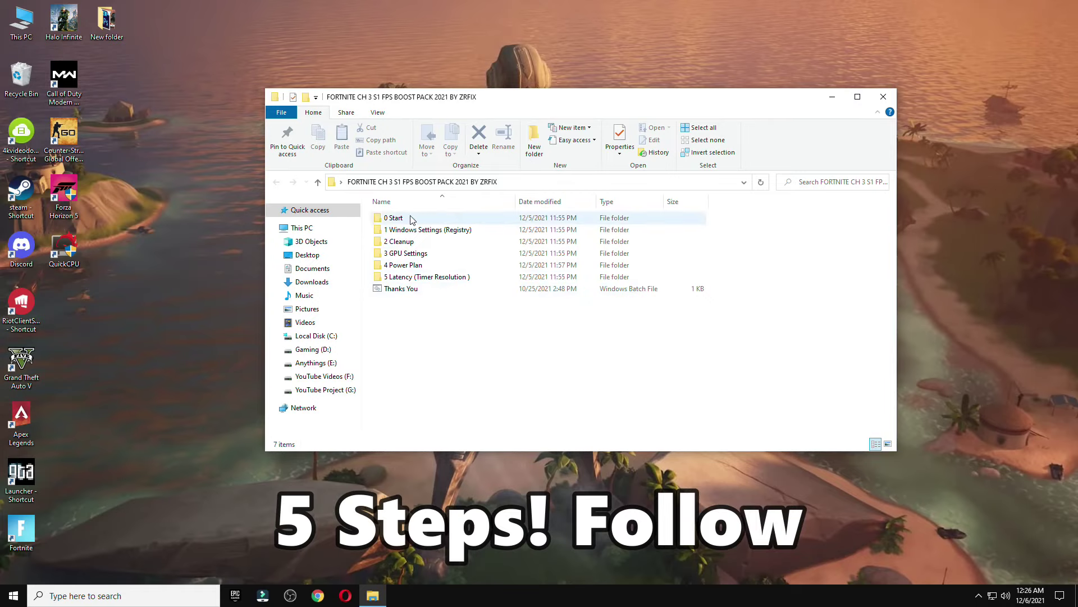
# Step: Open the system protection settings from the 0 Start folder and keep system protection turned on for Local Disk (C:)
pyautogui.doubleClick(411, 219)
pyautogui.doubleClick(471, 222)
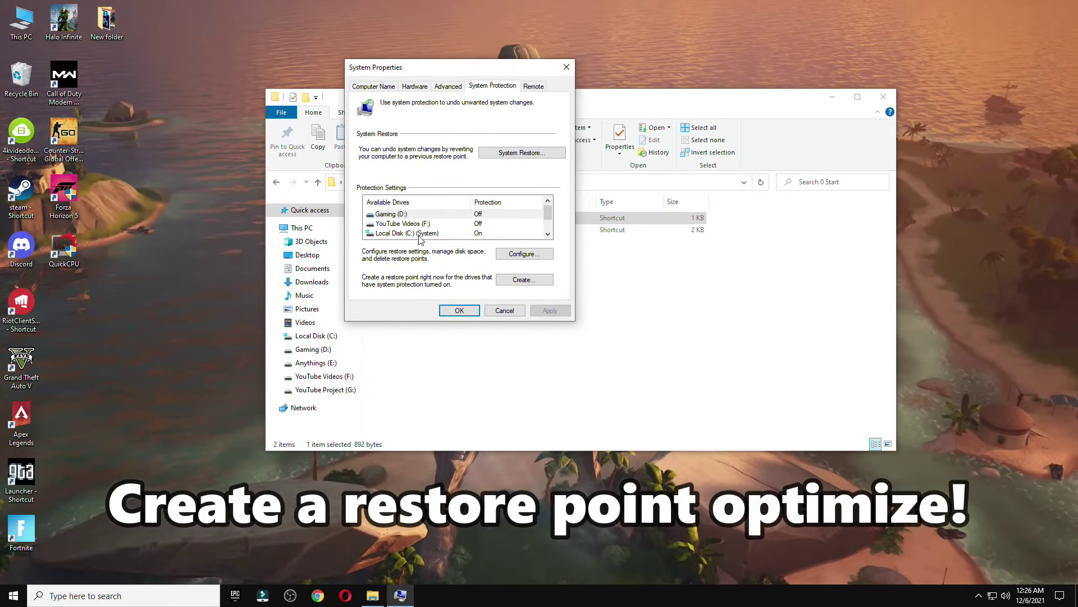
pyautogui.click(412, 233)
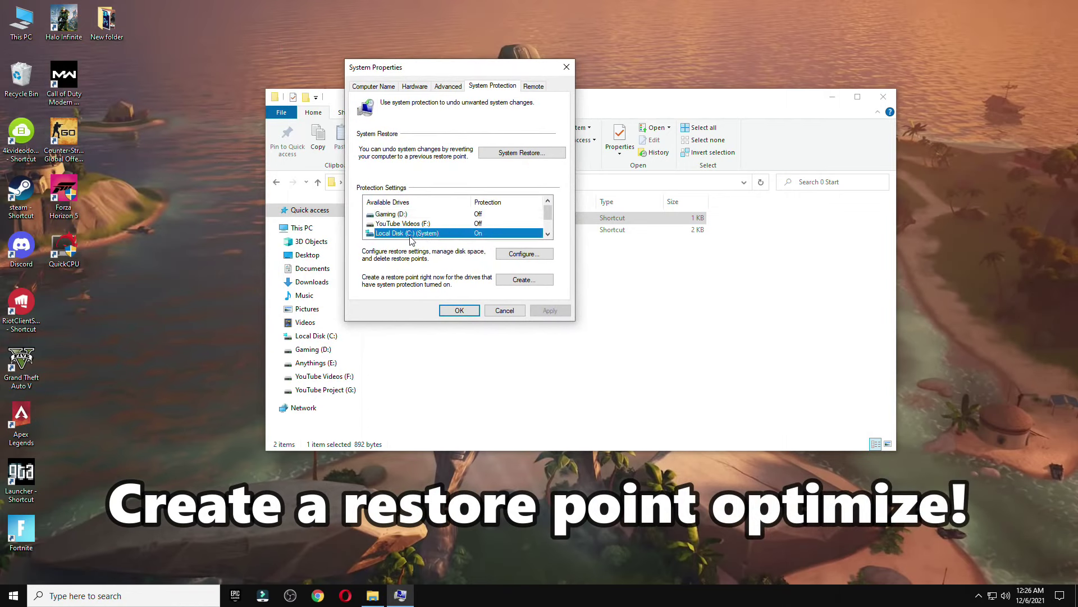
pyautogui.click(520, 254)
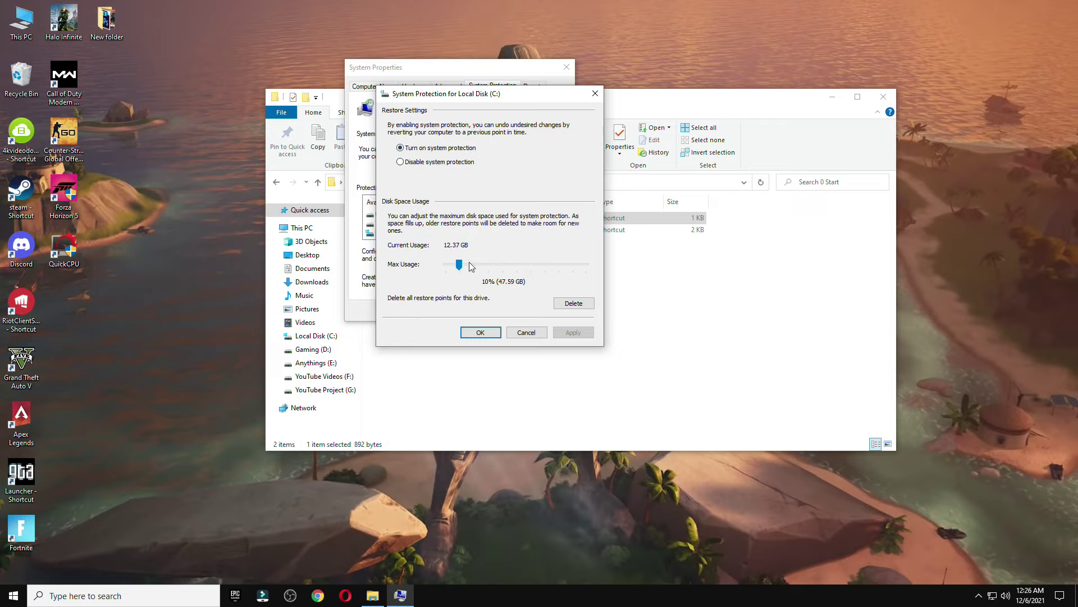
pyautogui.click(479, 329)
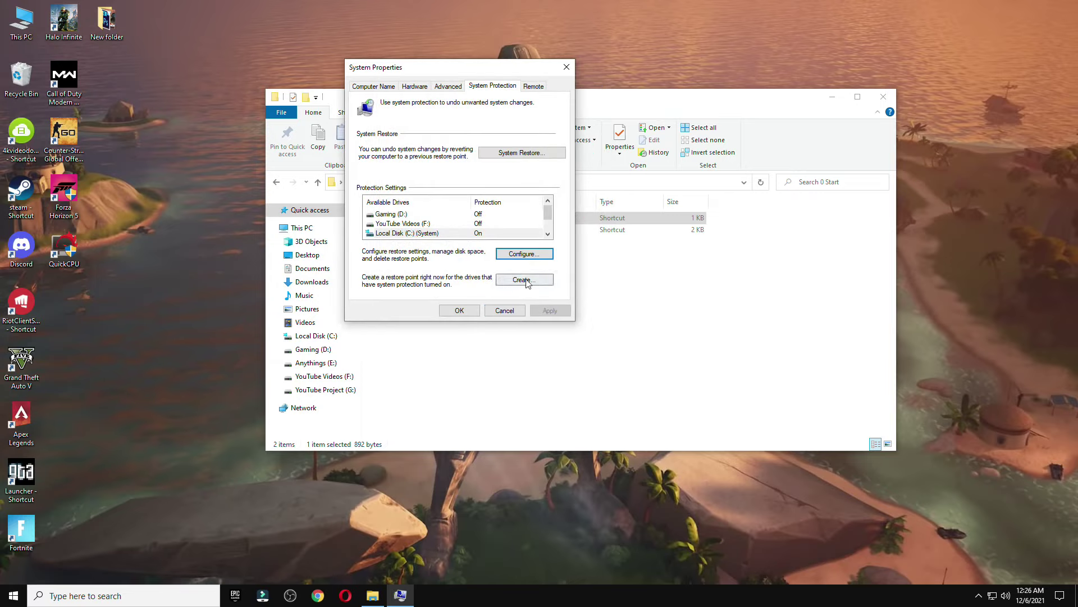
# Step: Create a restore point named "Fortnite Chapter 3" and close the system properties
pyautogui.click(520, 283)
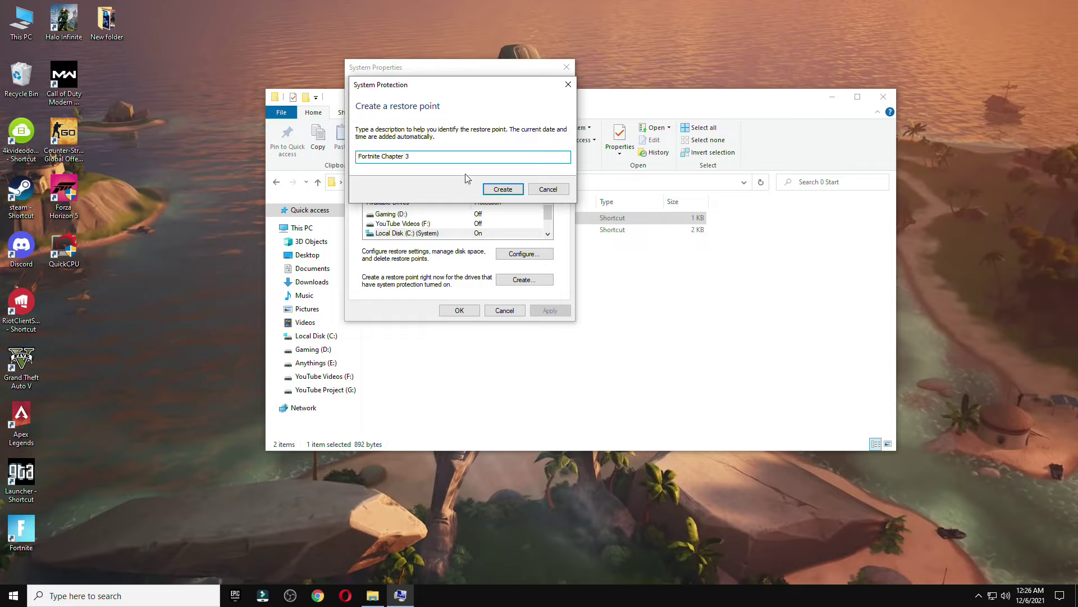
pyautogui.click(507, 190)
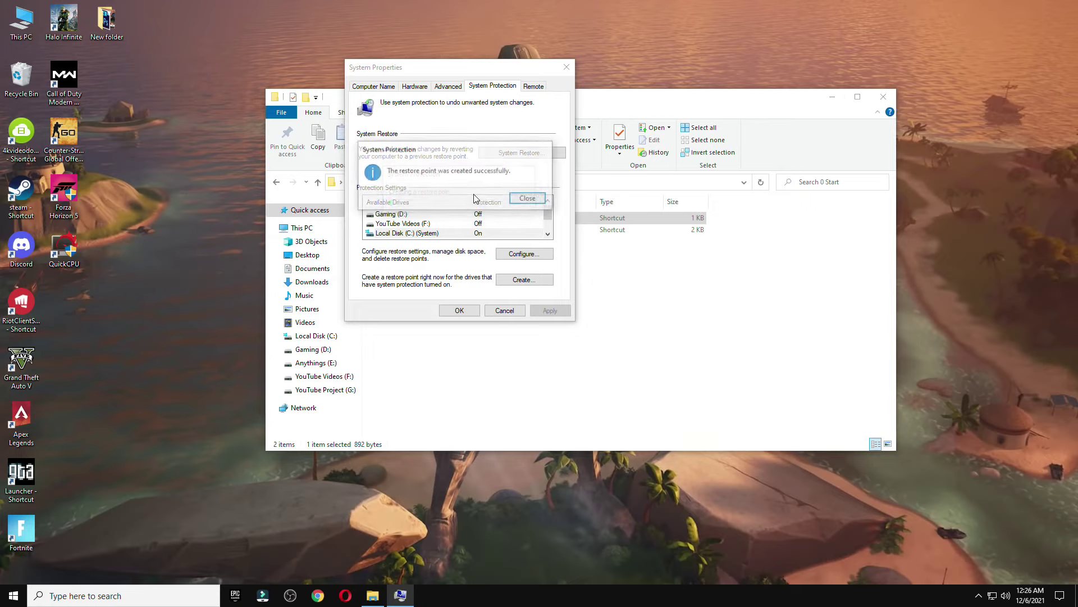
pyautogui.click(528, 199)
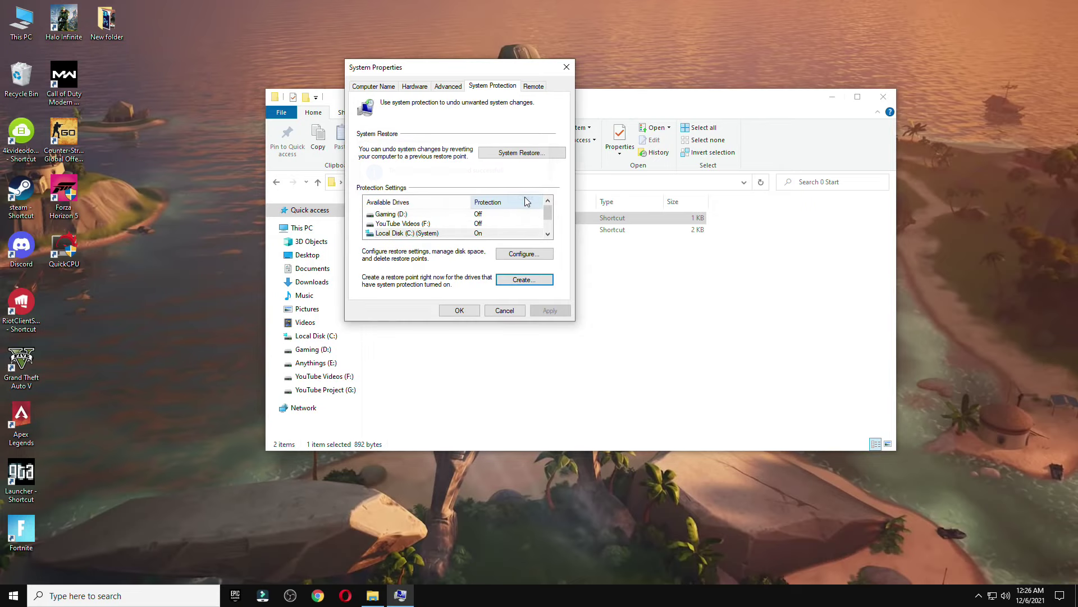
pyautogui.click(455, 310)
# Step: Open the startup apps list from the 0 Start folder, enable Cortana and disable it again, and close Task Manager
pyautogui.doubleClick(431, 230)
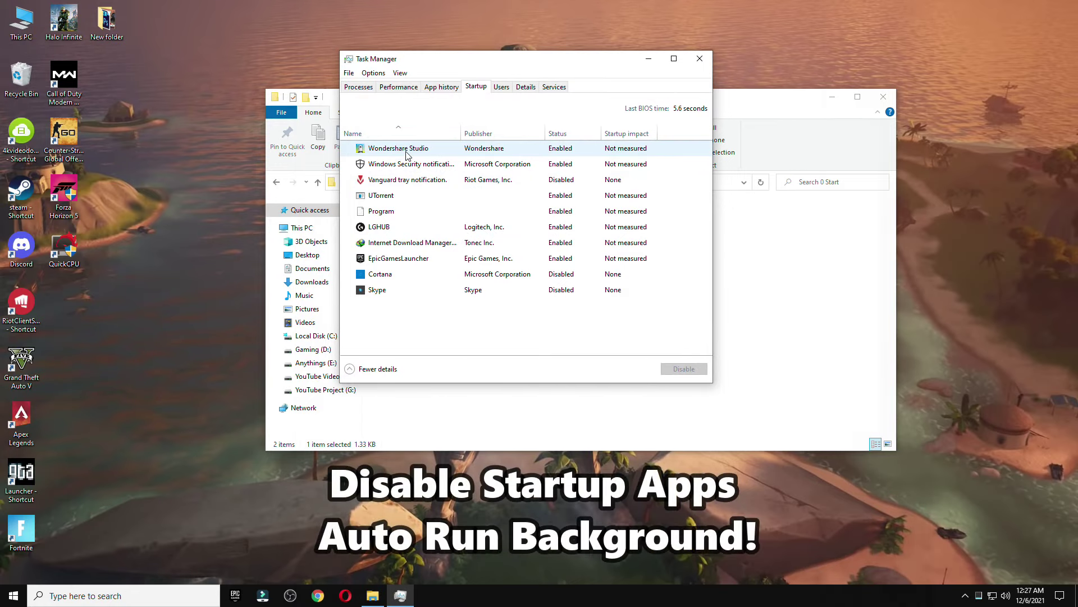
pyautogui.click(557, 182)
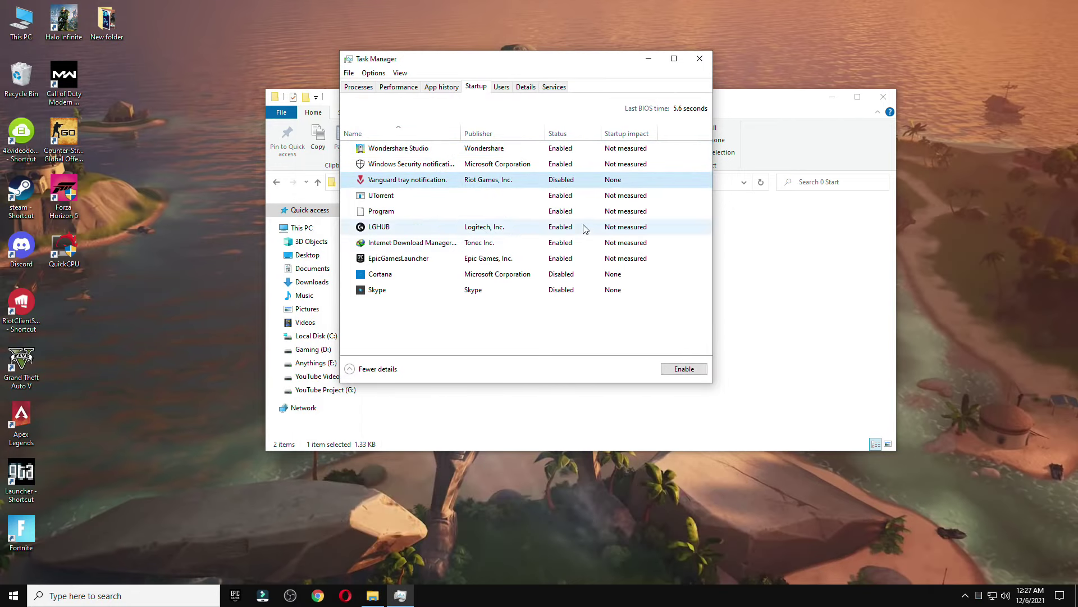
pyautogui.click(559, 275)
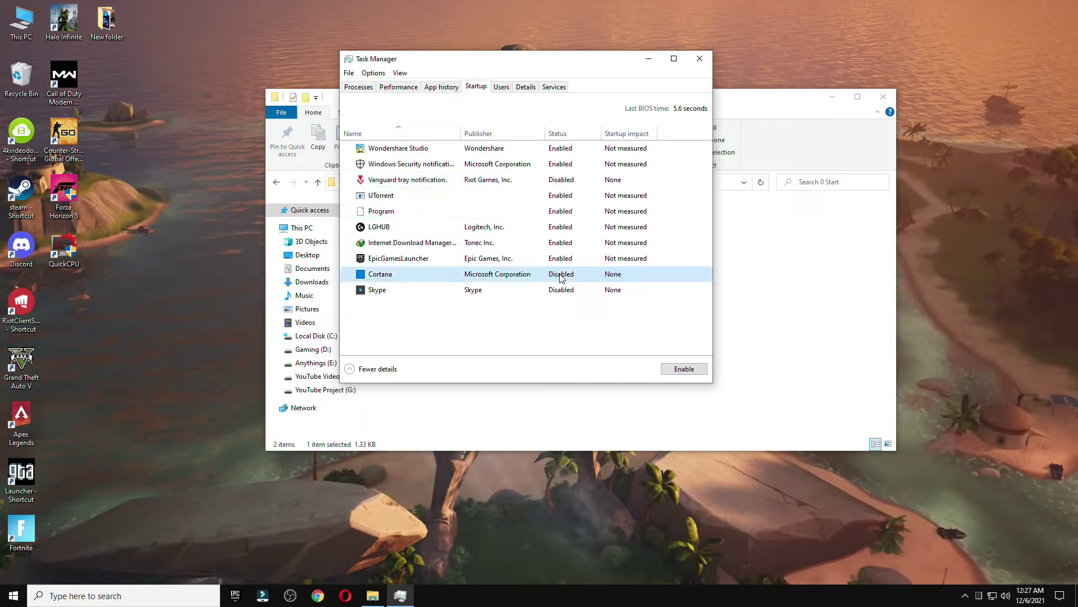
pyautogui.click(682, 369)
pyautogui.click(560, 274)
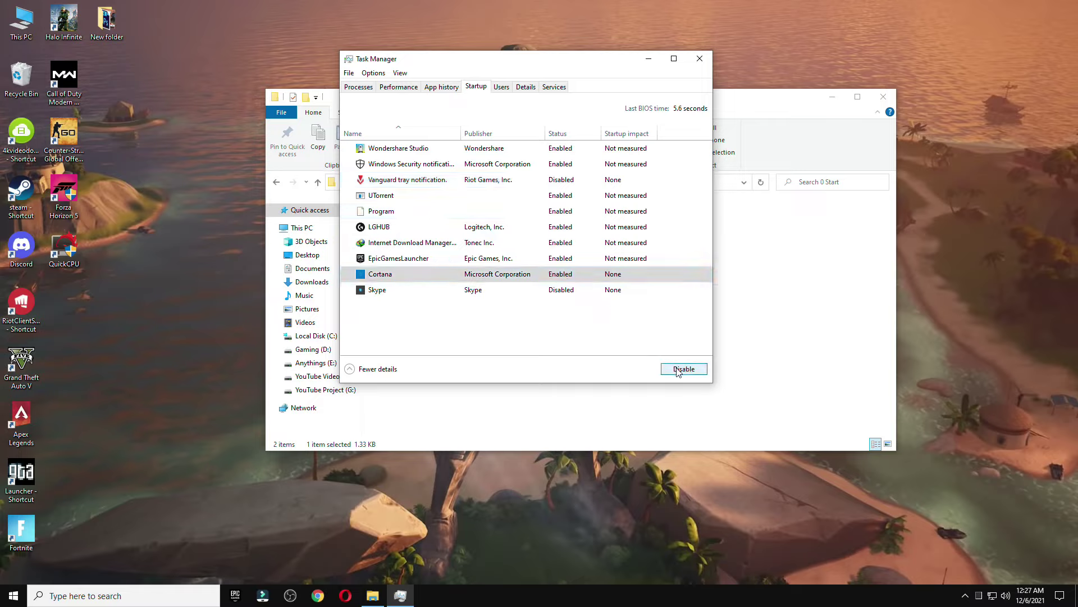
pyautogui.click(557, 290)
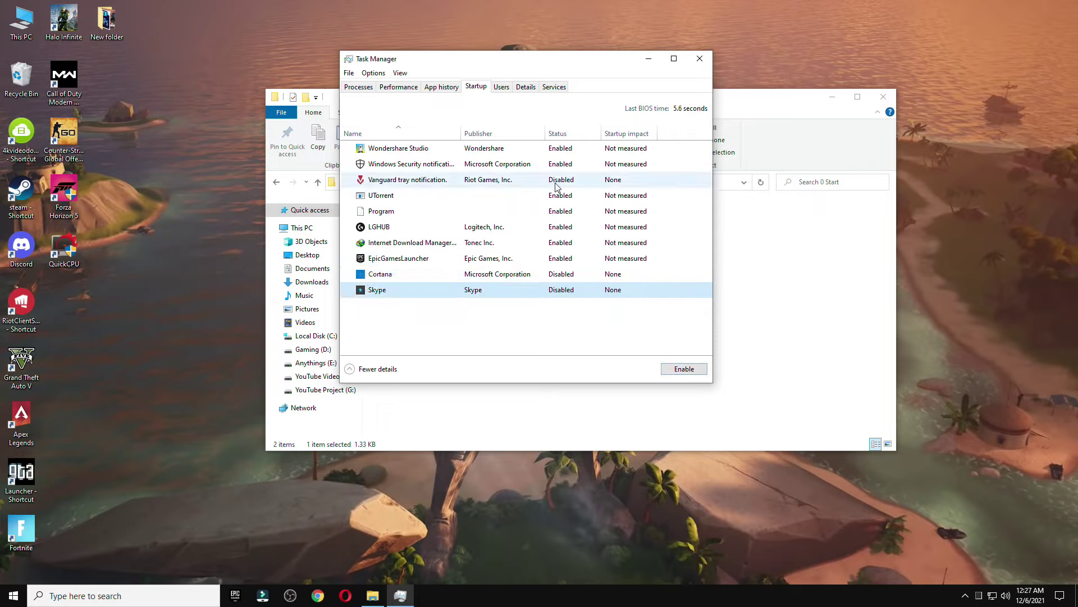
pyautogui.click(699, 58)
# Step: Return to the boost pack folder and open the 1 Windows Settings (Registry) folder
pyautogui.click(286, 181)
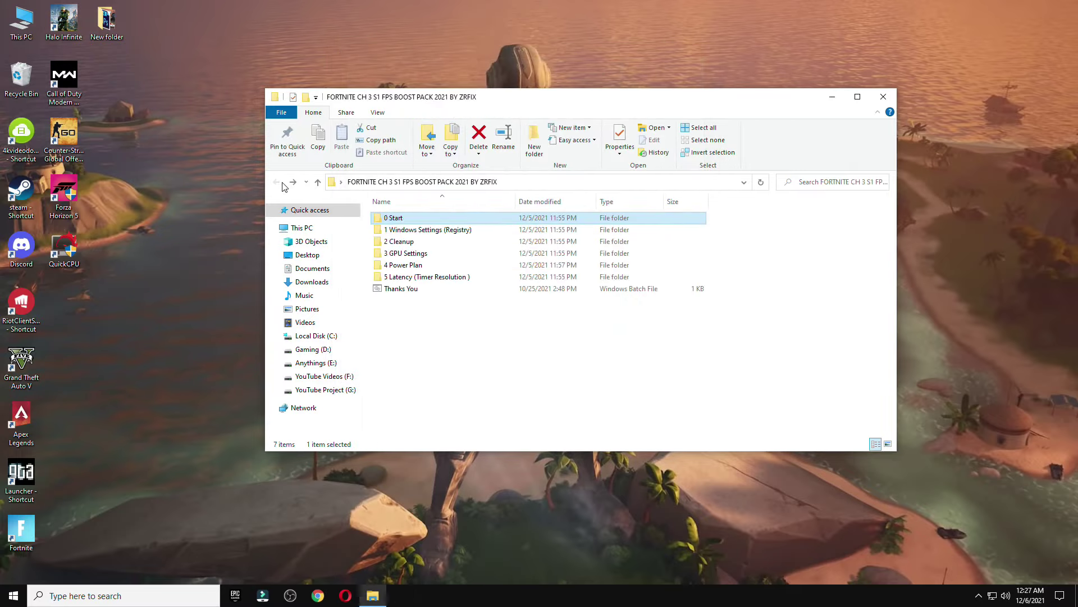
pyautogui.click(418, 232)
pyautogui.doubleClick(417, 232)
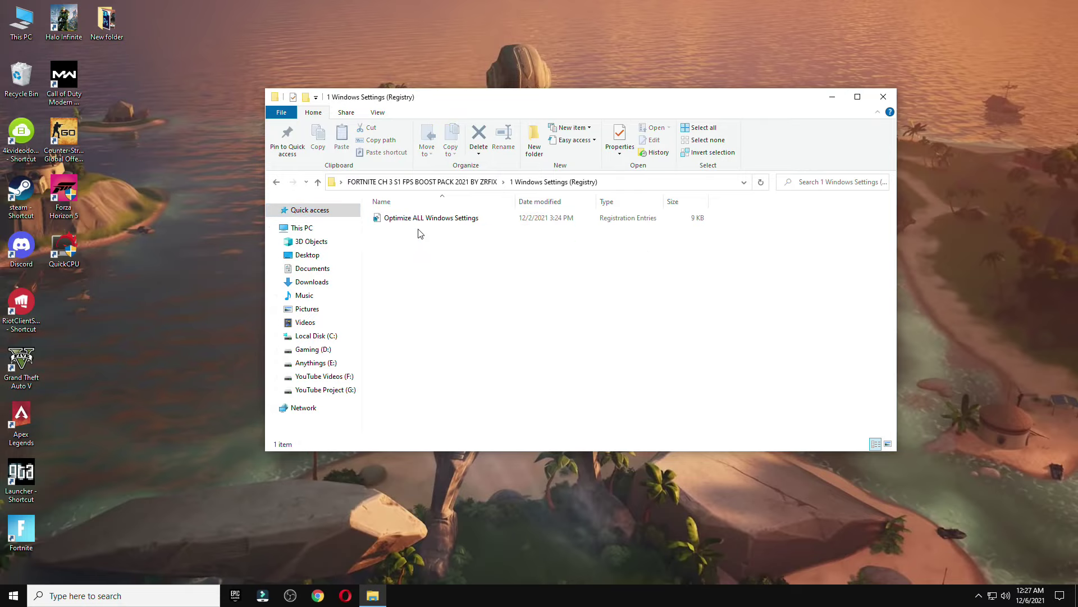
pyautogui.click(13, 594)
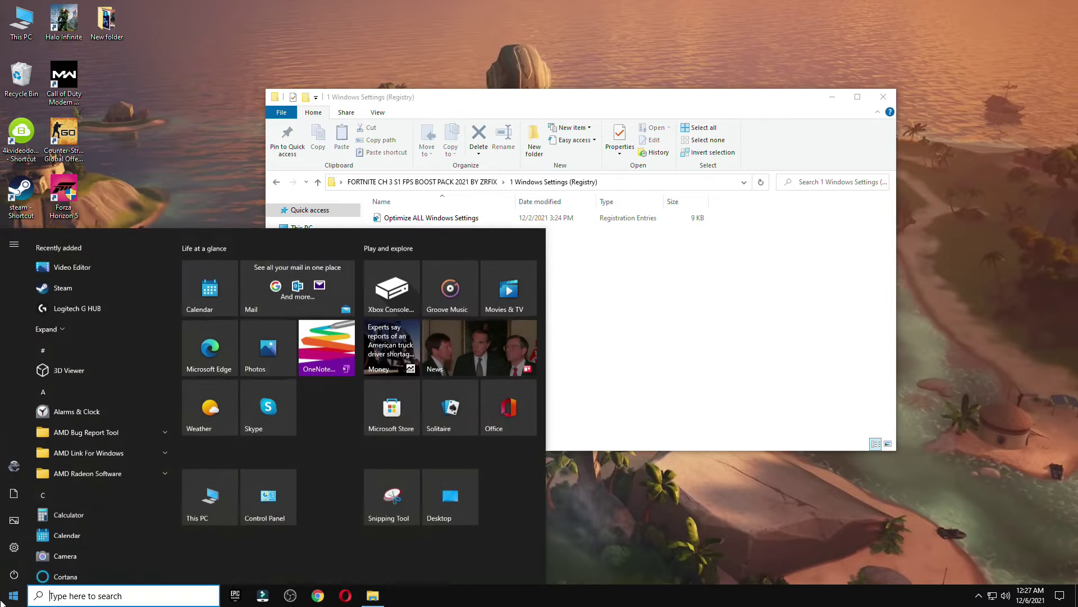
pyautogui.moveTo(101, 541)
pyautogui.click(68, 543)
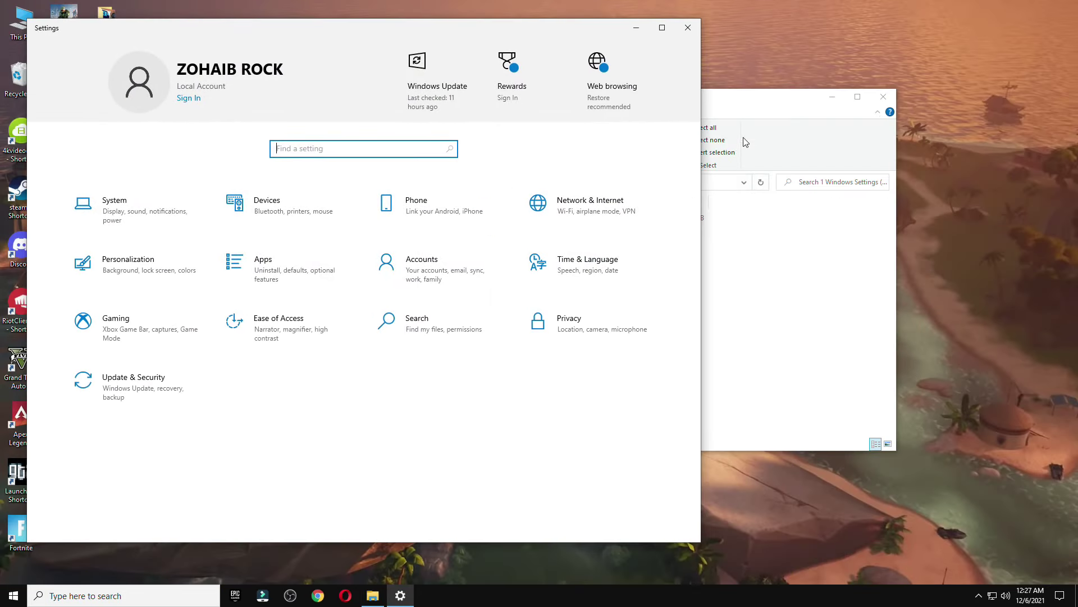
pyautogui.click(745, 143)
pyautogui.moveTo(696, 98); pyautogui.dragTo(797, 100)
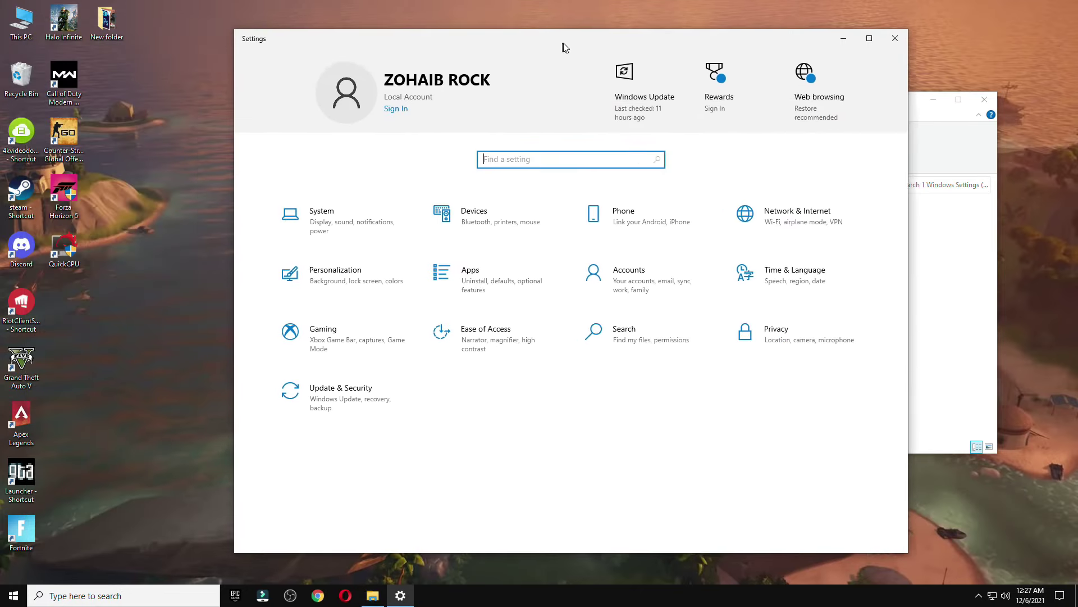
pyautogui.moveTo(494, 43); pyautogui.dragTo(508, 48)
pyautogui.click(909, 37)
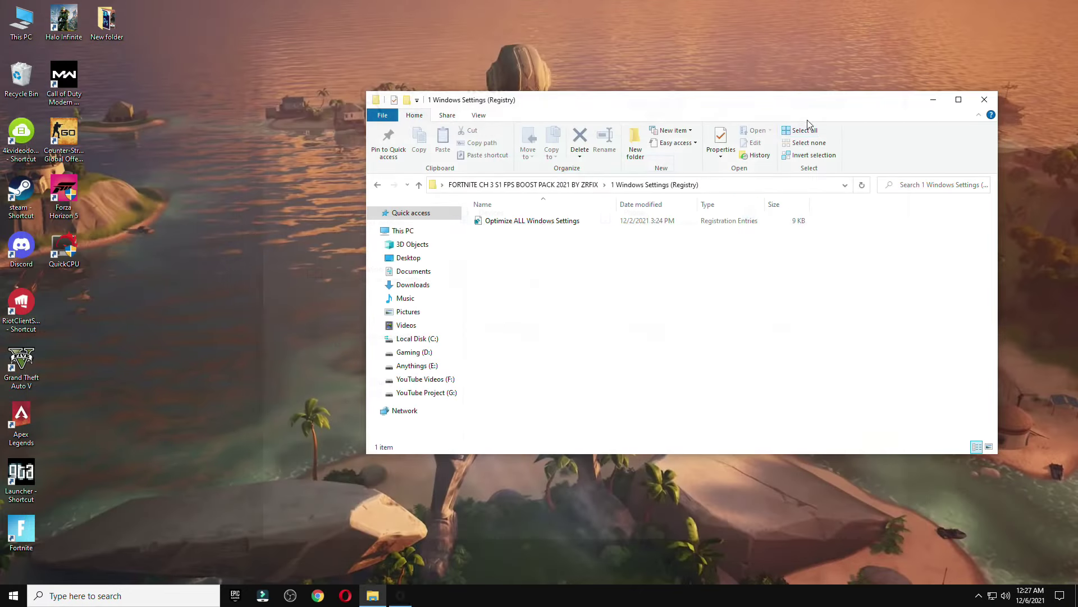
# Step: Import the Optimize ALL Windows Settings file into the registry, accepting the confirmation
pyautogui.moveTo(761, 105); pyautogui.dragTo(619, 107)
pyautogui.click(385, 223)
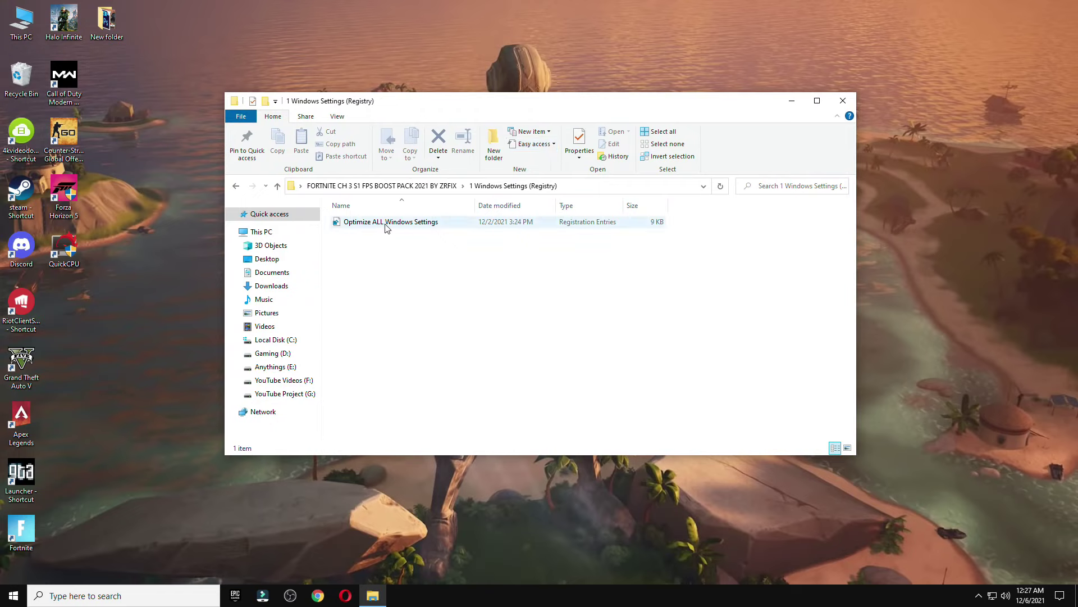
pyautogui.doubleClick(385, 223)
pyautogui.click(487, 367)
pyautogui.click(621, 313)
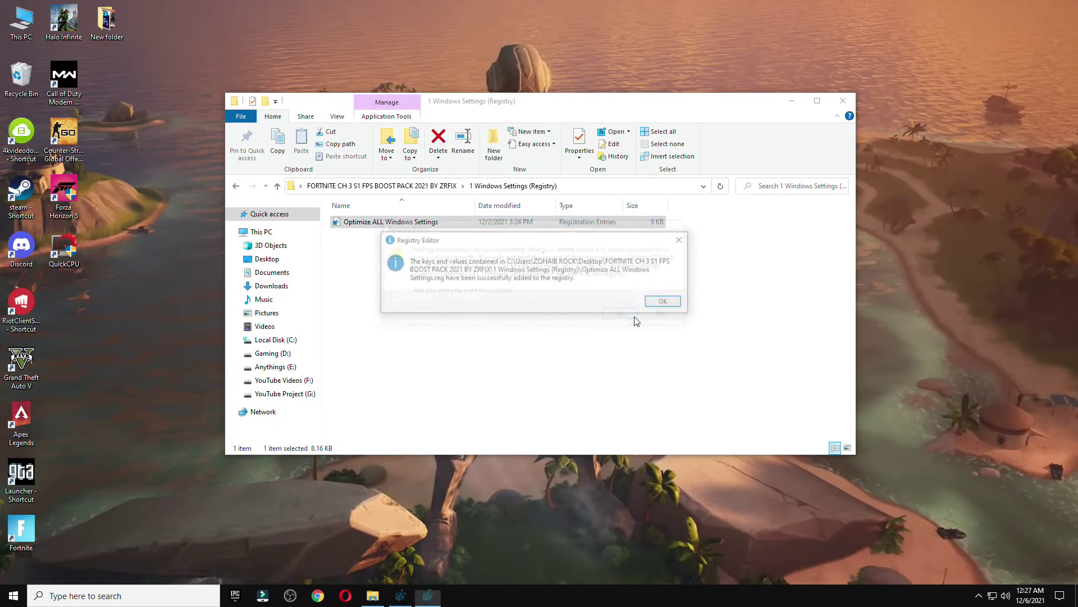
pyautogui.click(656, 302)
# Step: Run the Delete Prefetch Files, Delete Temporary Files and Delete Windows Update Cache scripts from the boost pack's 2 Cleanup folder
pyautogui.click(236, 186)
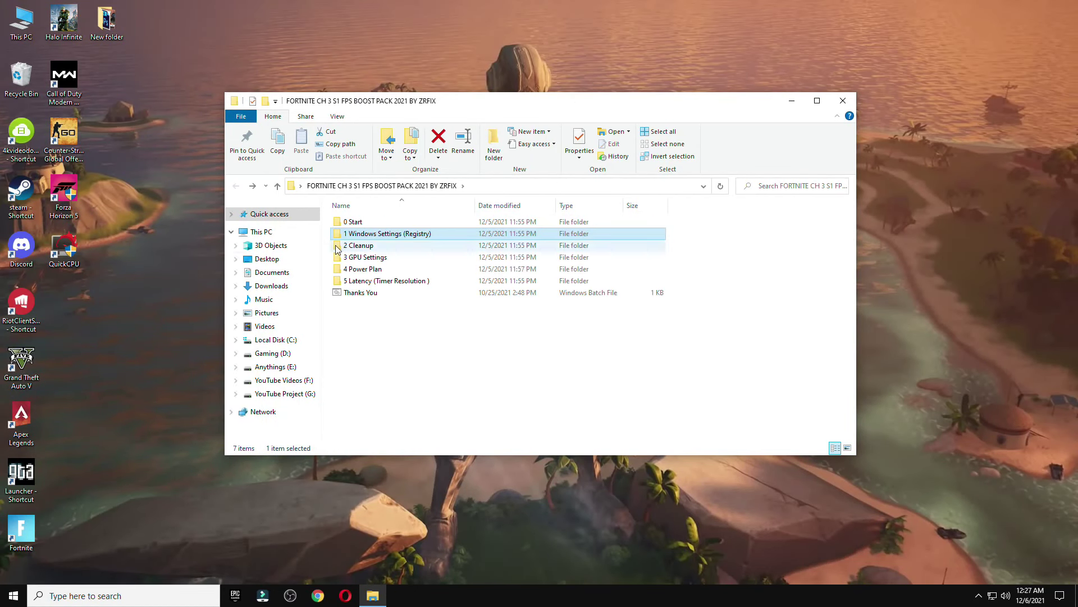
pyautogui.click(399, 248)
pyautogui.doubleClick(375, 247)
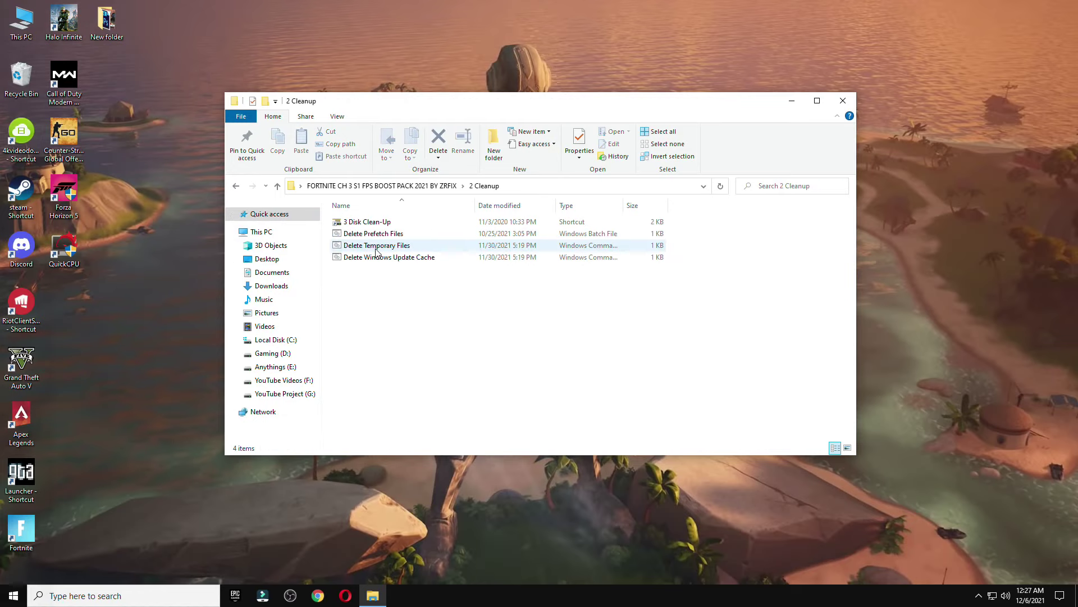
pyautogui.doubleClick(375, 234)
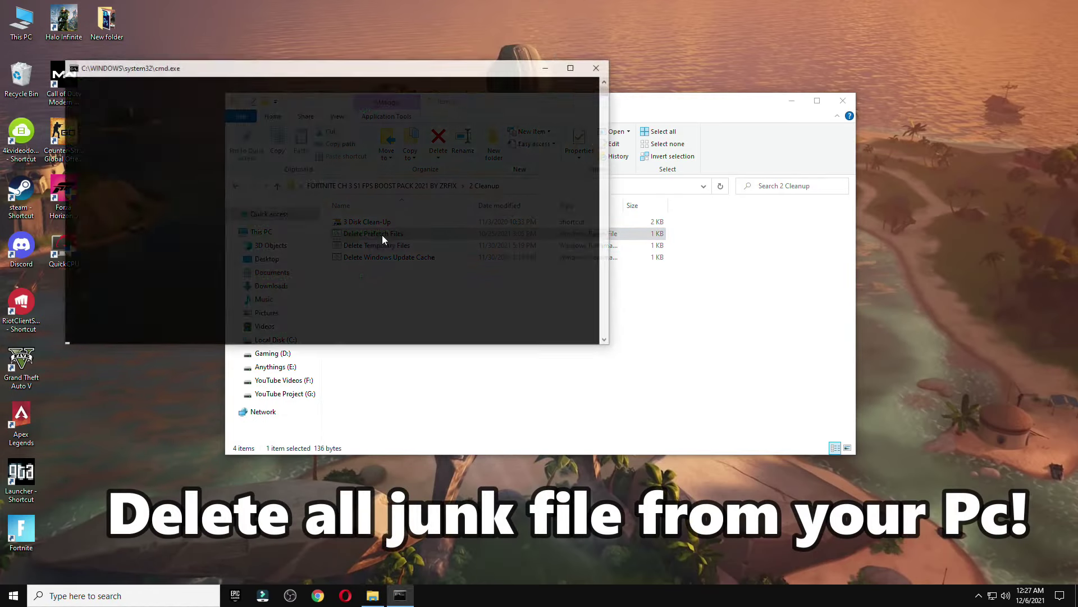
pyautogui.doubleClick(368, 246)
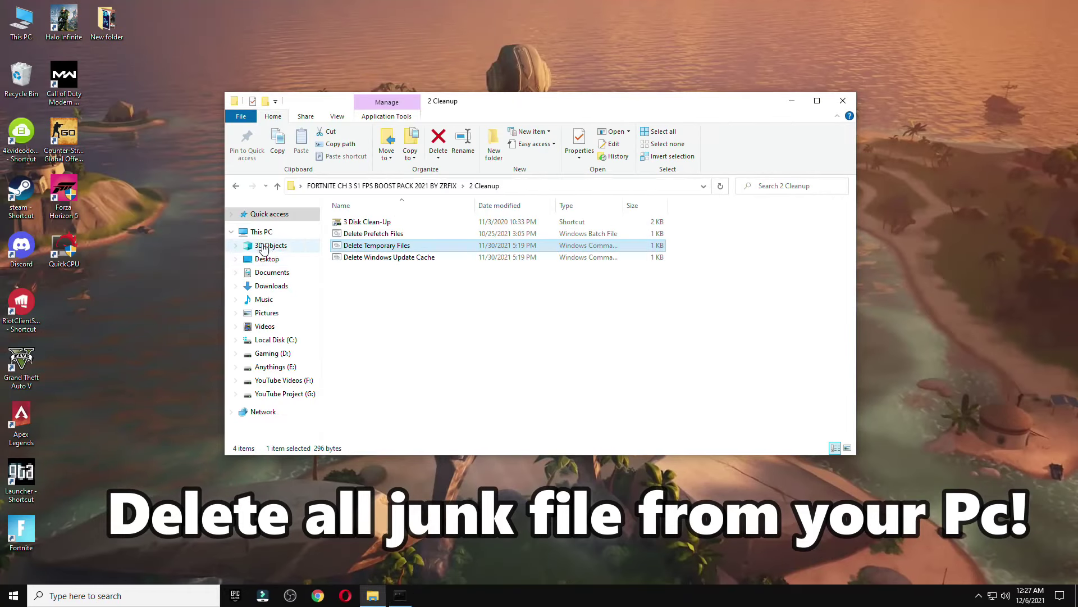
pyautogui.click(357, 258)
pyautogui.doubleClick(358, 258)
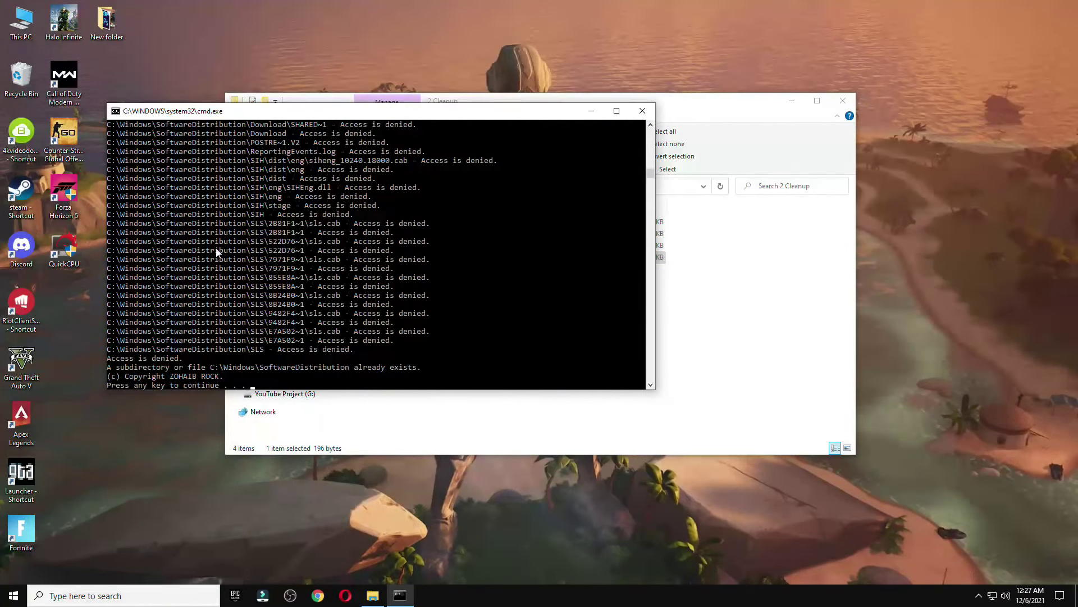
# Step: Start the 3 Disk Clean-Up shortcut, close the folder window and choose drive (C:) for cleanup
pyautogui.doubleClick(385, 221)
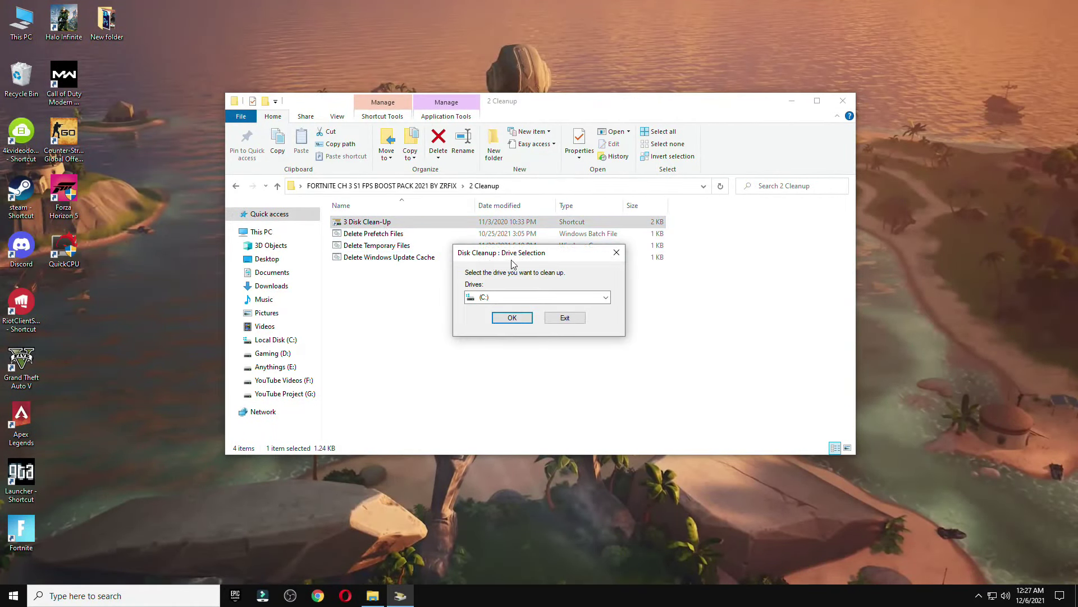
pyautogui.moveTo(519, 257); pyautogui.dragTo(548, 170)
pyautogui.click(841, 100)
pyautogui.click(522, 214)
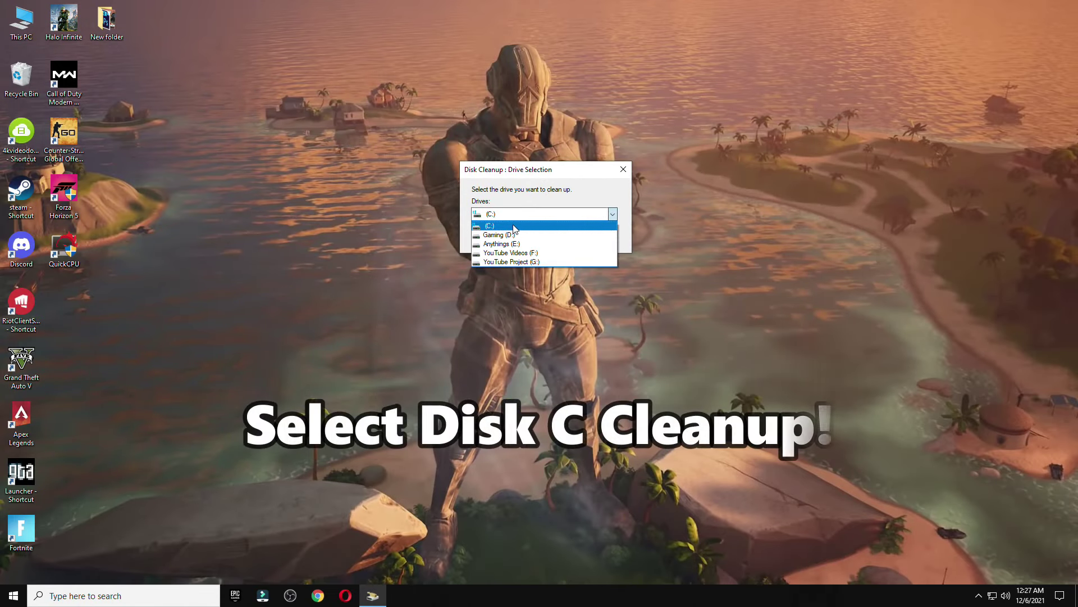
pyautogui.click(521, 224)
pyautogui.click(519, 235)
# Step: Mark the remaining file categories for (C:), including error reports and Delivery Optimization Files, and permanently delete the files
pyautogui.moveTo(256, 122); pyautogui.dragTo(488, 135)
pyautogui.click(372, 227)
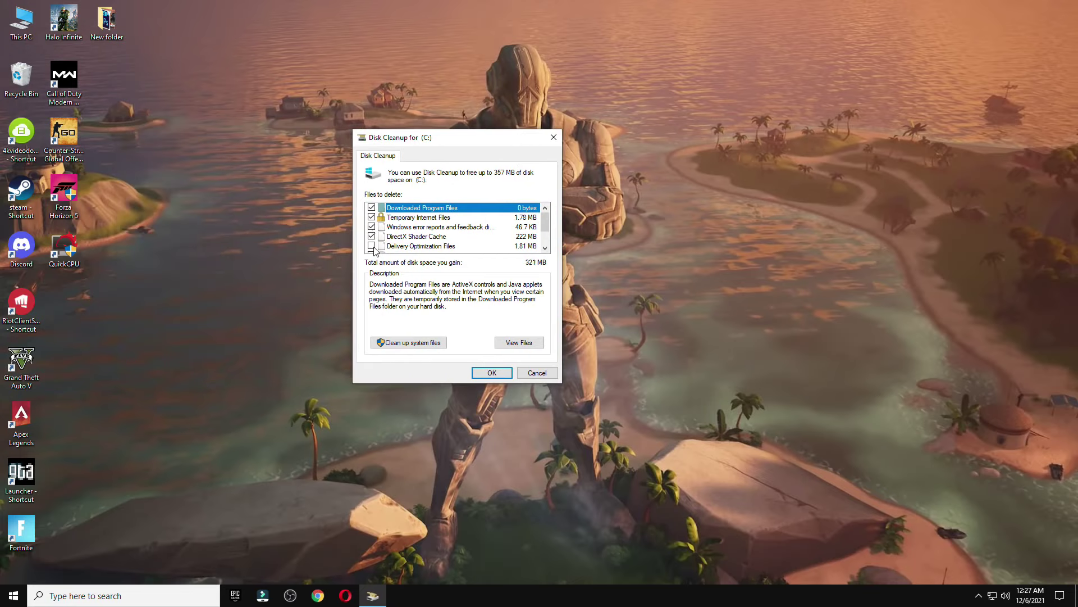
pyautogui.click(372, 246)
pyautogui.scroll(-1, 416, 236)
pyautogui.scroll(1, 459, 241)
pyautogui.scroll(-1, 393, 232)
pyautogui.click(484, 372)
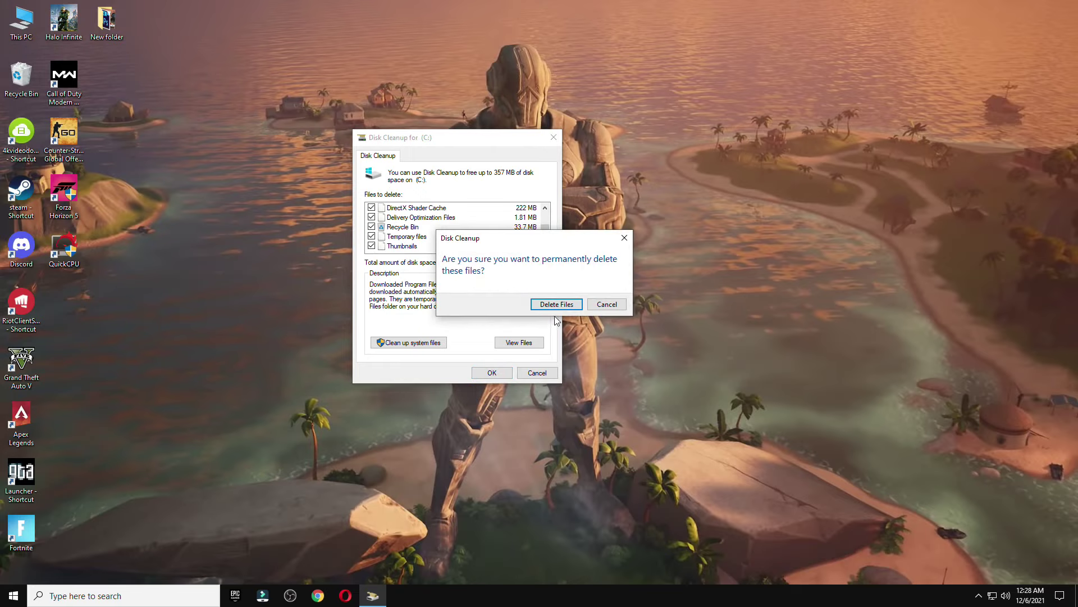
pyautogui.click(554, 305)
pyautogui.moveTo(539, 264); pyautogui.dragTo(557, 152)
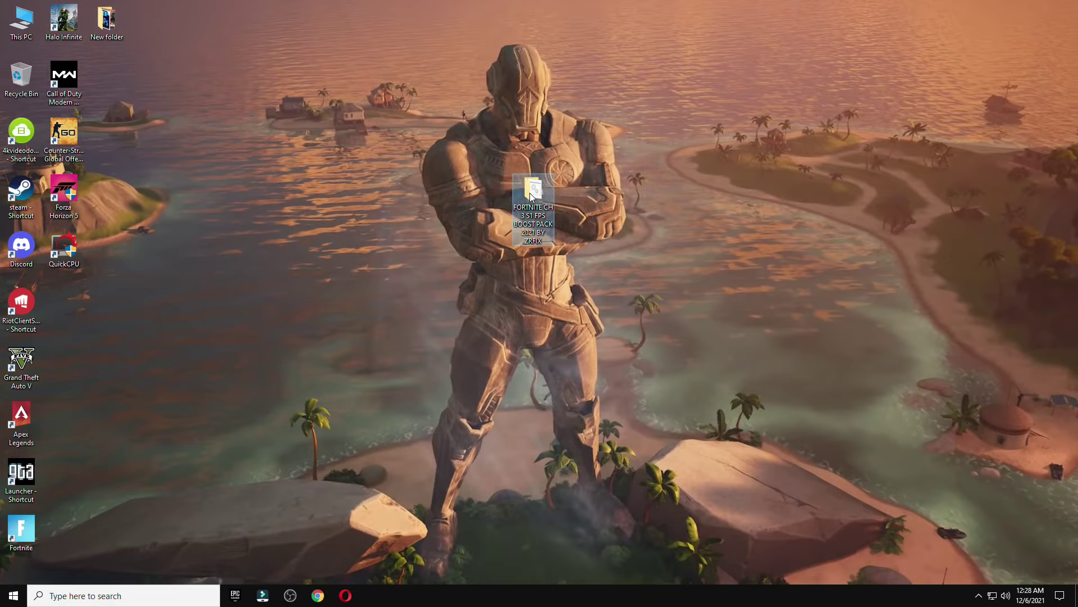
# Step: Reopen the boost pack's 3 GPU Settings folder maximized, show its contents as extra large icons, and open the AMD folder
pyautogui.doubleClick(532, 194)
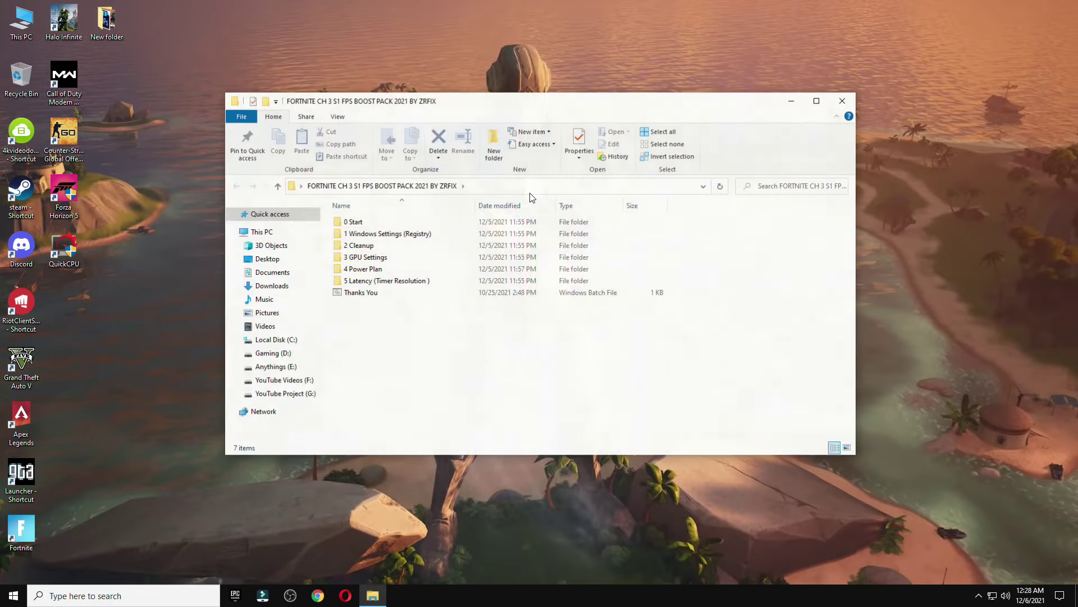
pyautogui.doubleClick(457, 256)
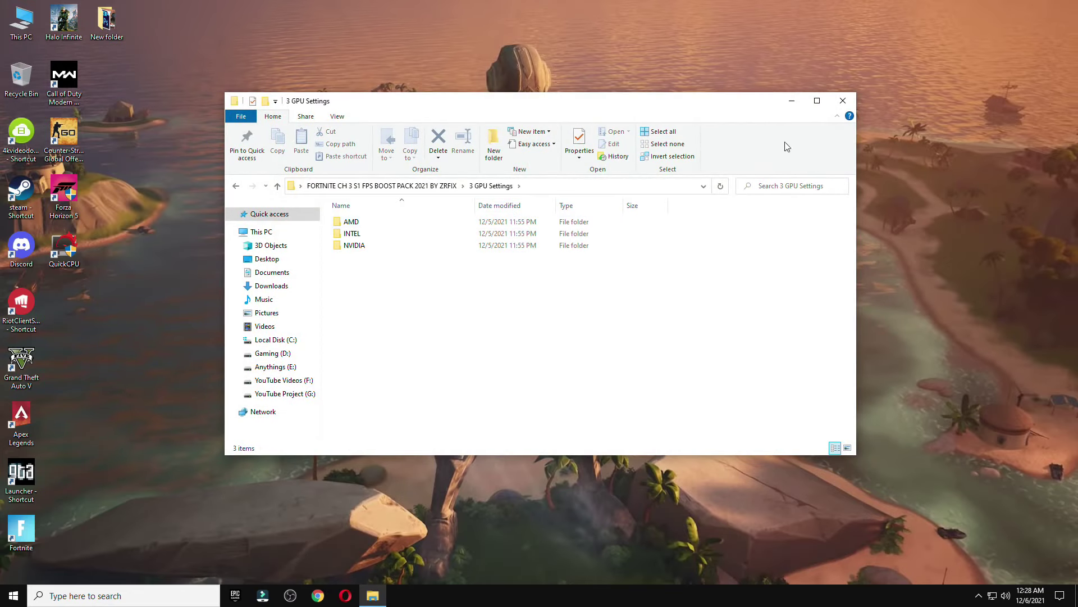
pyautogui.click(814, 104)
pyautogui.rightClick(515, 242)
pyautogui.moveTo(543, 269)
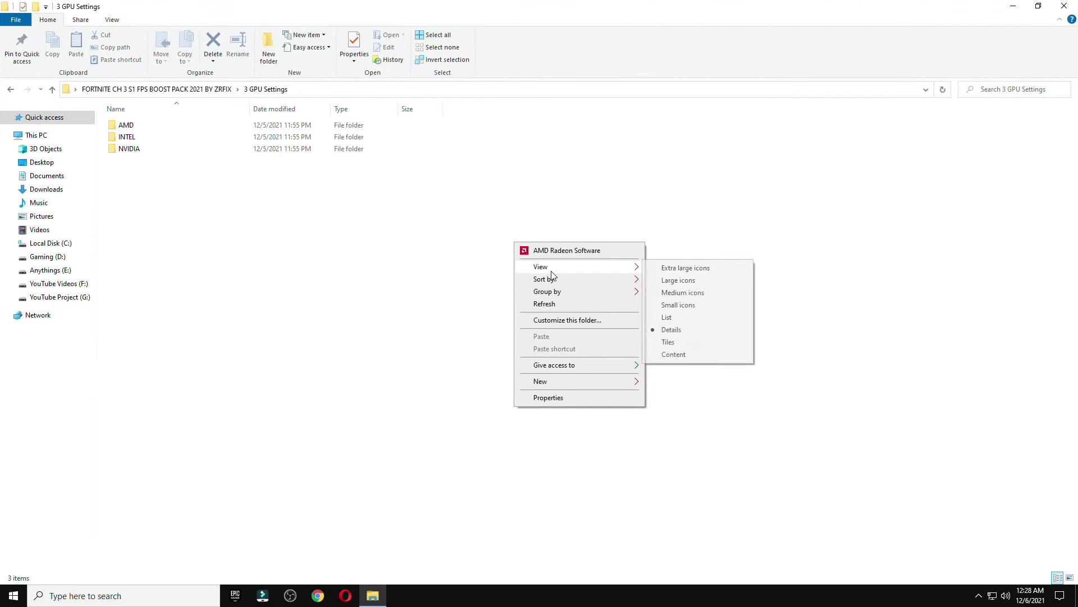
pyautogui.click(670, 282)
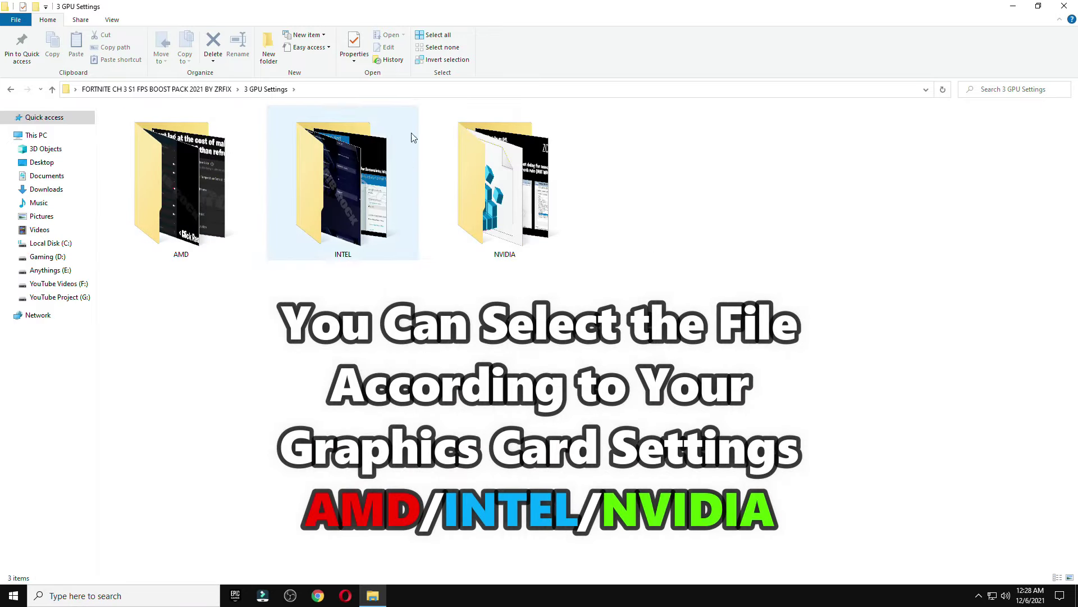
pyautogui.doubleClick(197, 212)
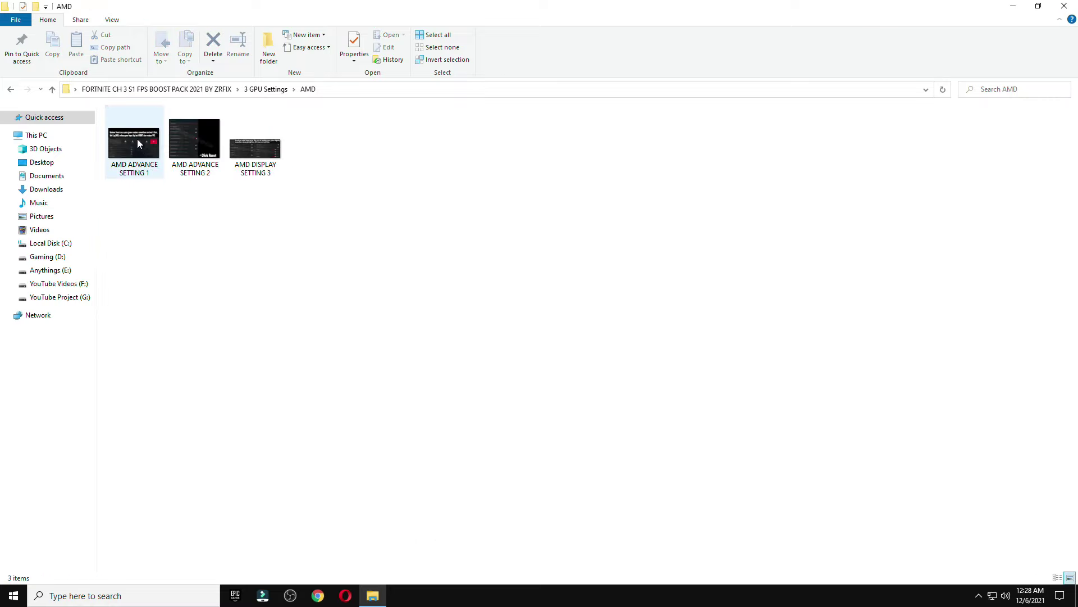
# Step: View the three AMD settings screenshots in the AMD folder and close the image viewer
pyautogui.doubleClick(137, 139)
pyautogui.press('Right')
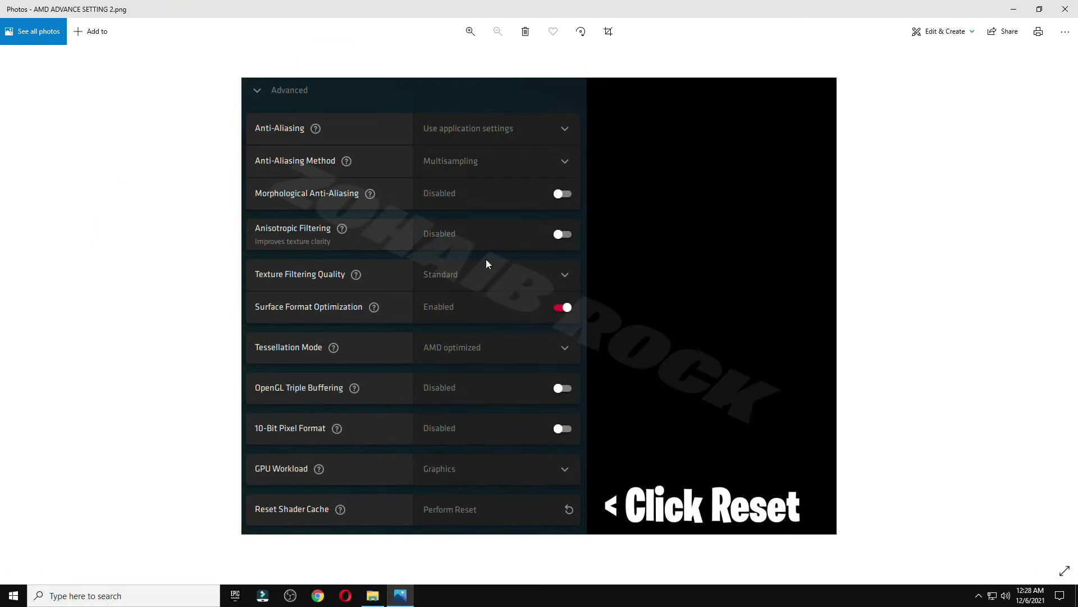
pyautogui.press('Right')
pyautogui.click(1065, 9)
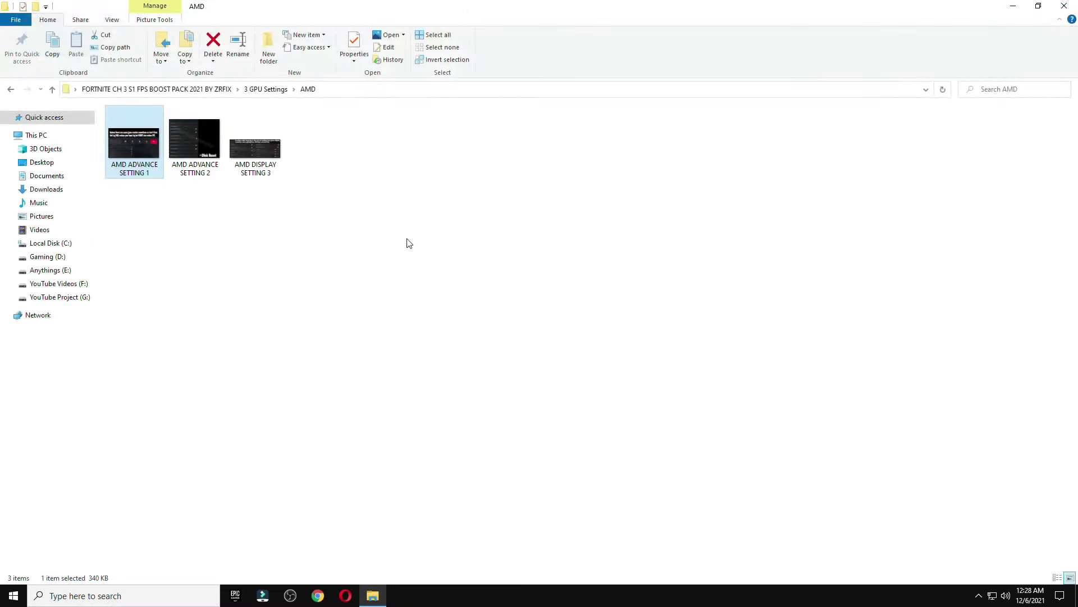
# Step: View the Intel Graphics Command Center and Intel HD Graphics Control Panel screenshots in the INTEL folder, and close the viewer
pyautogui.press('BackSpace')
pyautogui.doubleClick(345, 188)
pyautogui.doubleClick(134, 135)
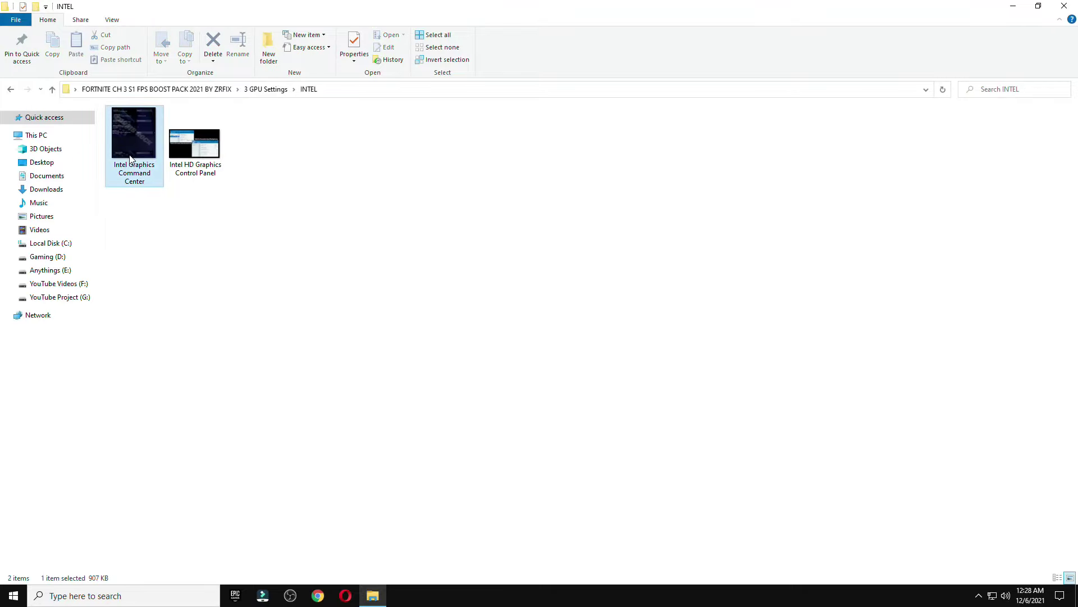
pyautogui.press('Right')
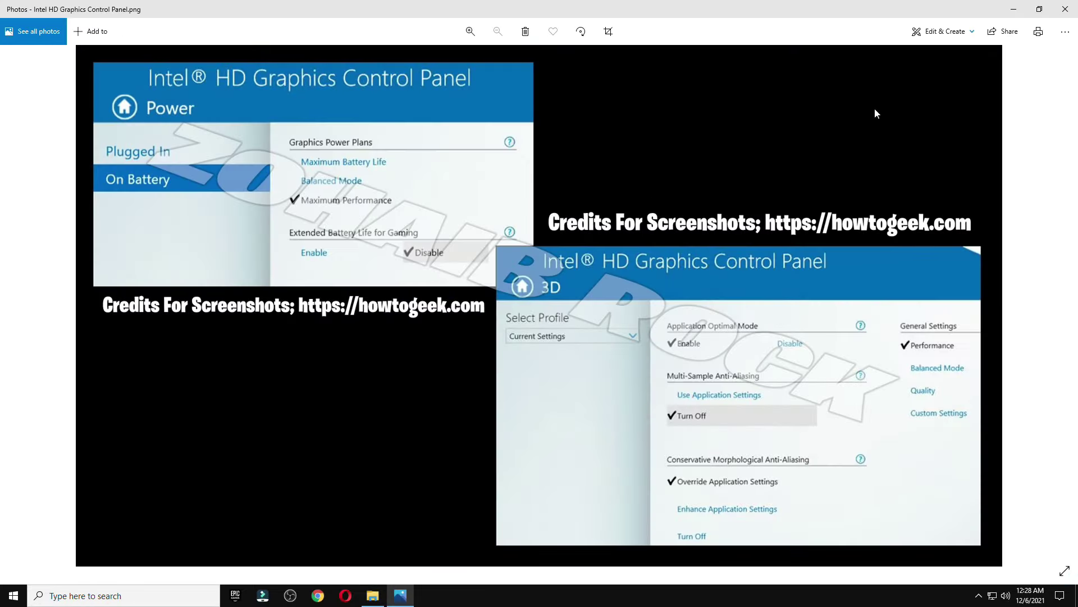
pyautogui.hotkey('alt', 'F4')
# Step: View the NVIDIA Settings (Manage 3D Settings) image in the NVIDIA folder and close the viewer
pyautogui.press('BackSpace')
pyautogui.press('Right')
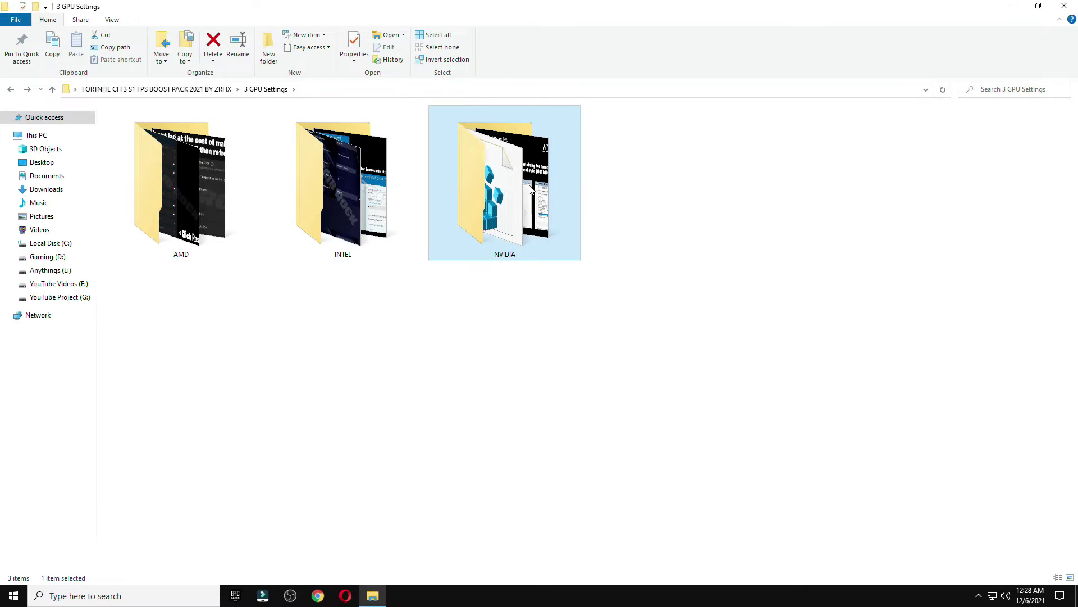
pyautogui.press('Return')
pyautogui.press('Right')
pyautogui.press('Return')
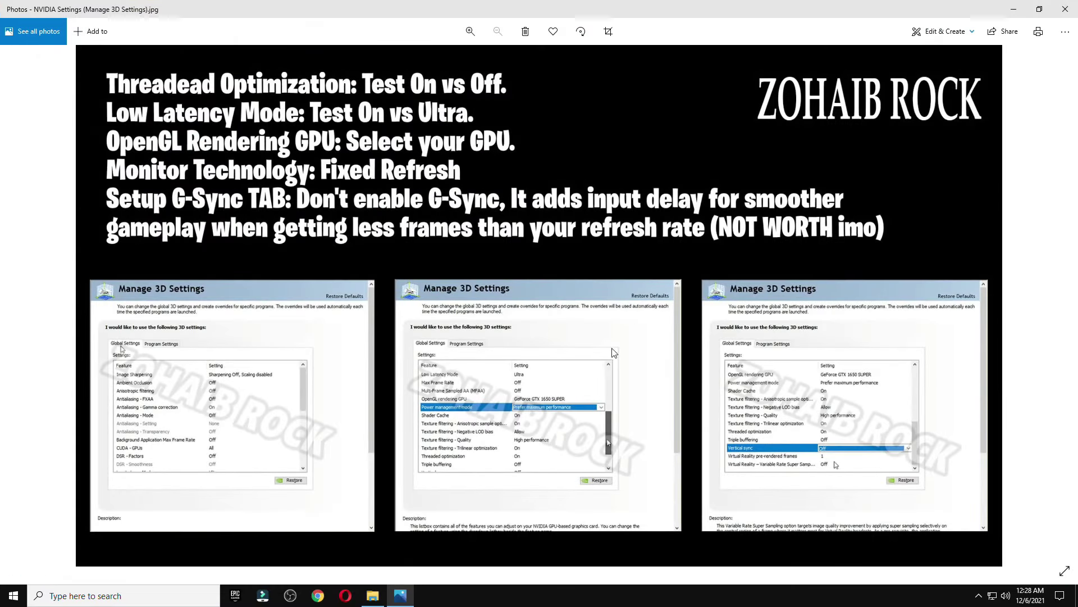
pyautogui.click(1065, 9)
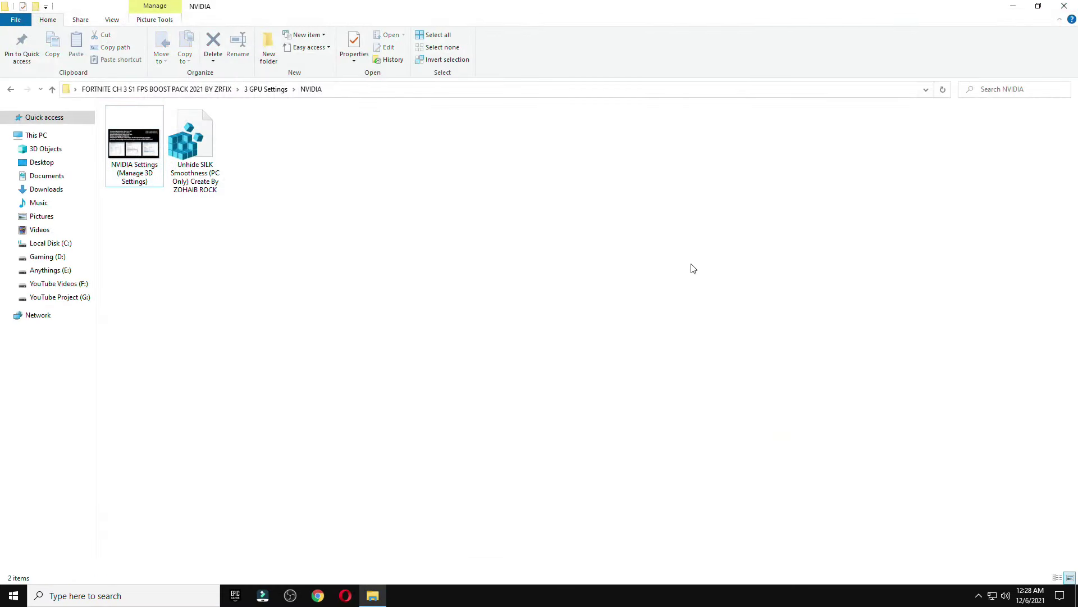
# Step: Start QuickCpuSetup from the boost pack's 4 Power Plan folder and close the folder window
pyautogui.press('BackSpace')
pyautogui.press('BackSpace')
pyautogui.doubleClick(144, 174)
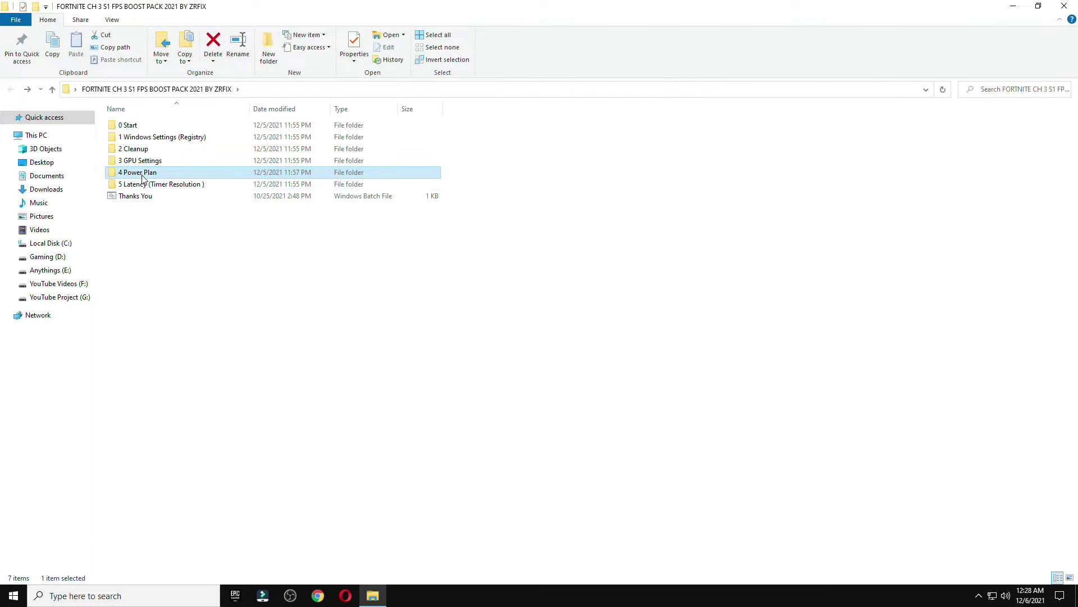
pyautogui.click(154, 126)
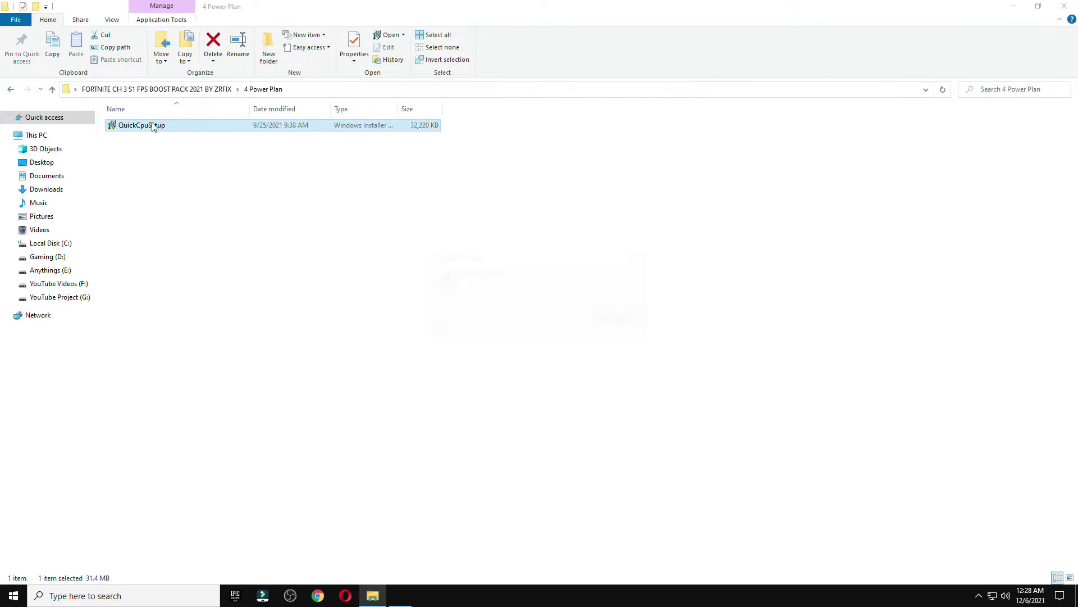
pyautogui.click(1064, 6)
# Step: Try to repair the existing Quick CPU x64 installation and exit the setup wizard
pyautogui.click(599, 389)
pyautogui.click(483, 292)
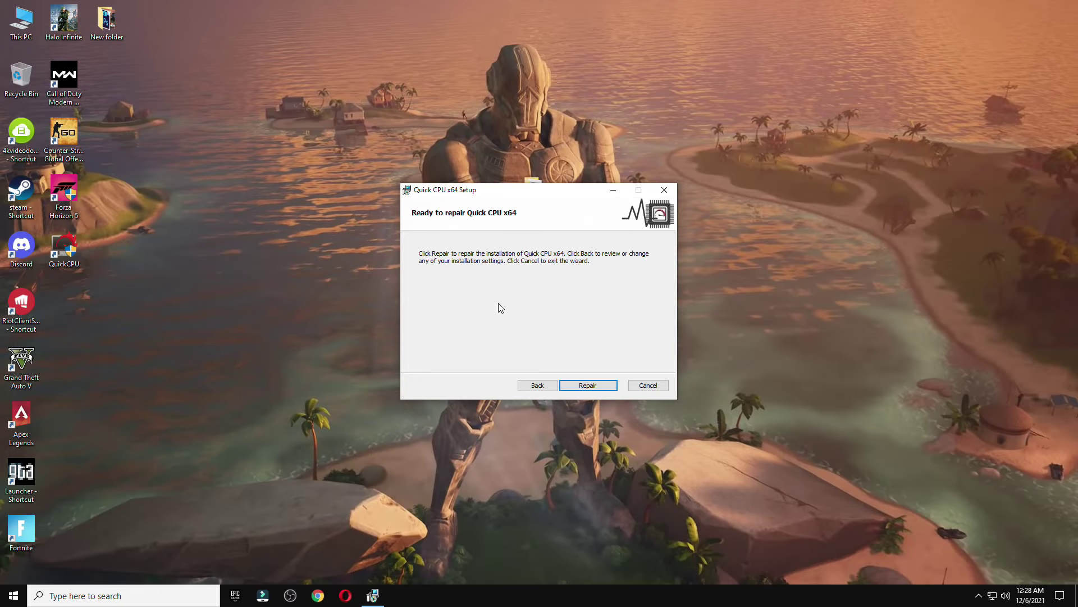
pyautogui.click(586, 386)
pyautogui.click(517, 371)
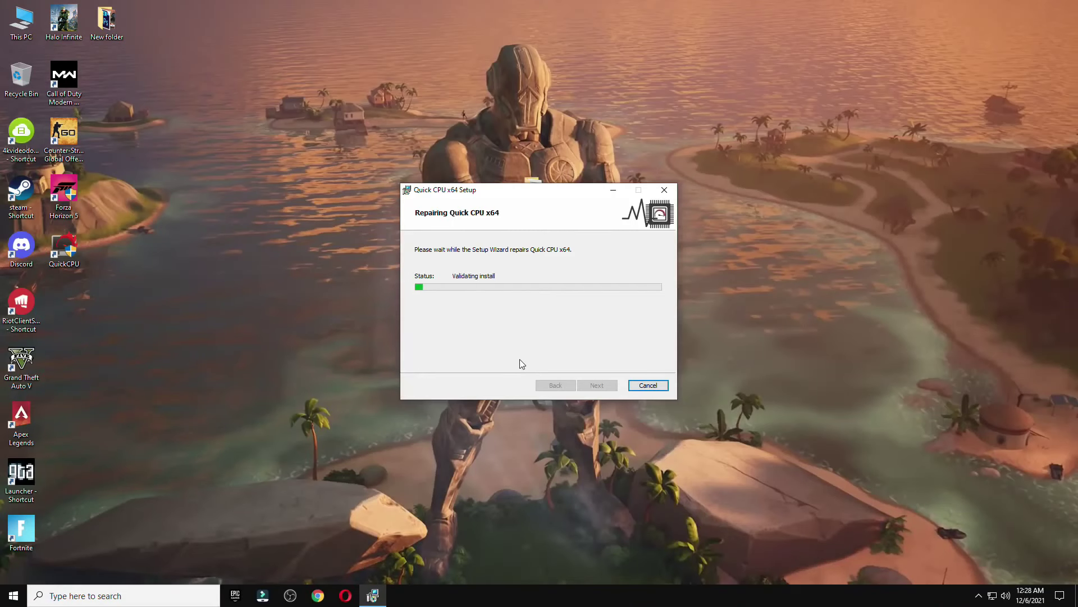
pyautogui.click(538, 326)
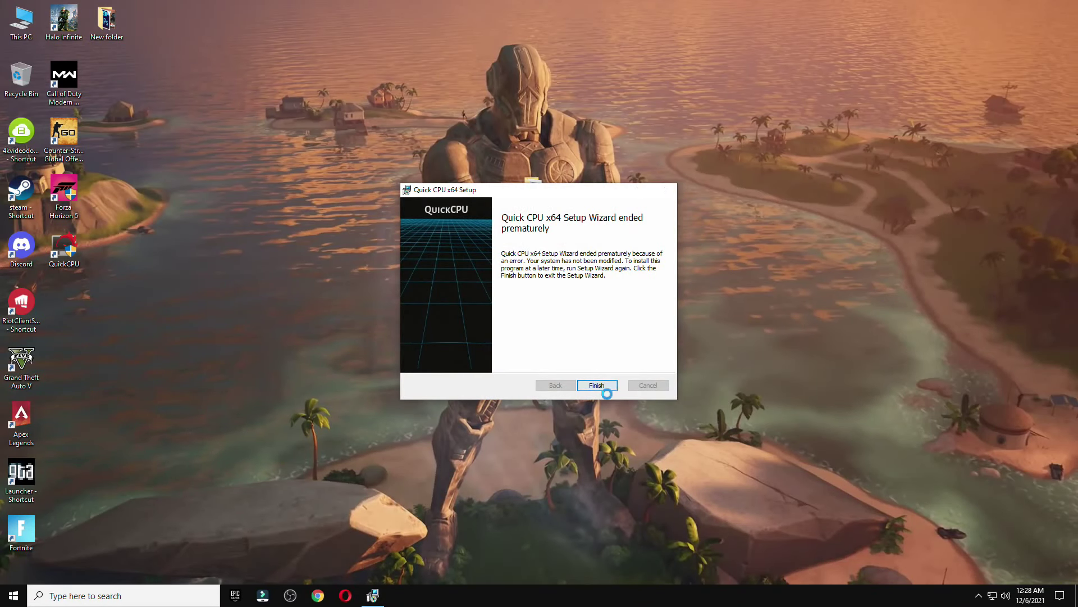
pyautogui.click(597, 386)
# Step: Place the QuickCPU shortcut below the boost pack folder on the desktop and launch it with permission, dismissing the update notice
pyautogui.moveTo(76, 265); pyautogui.dragTo(546, 267)
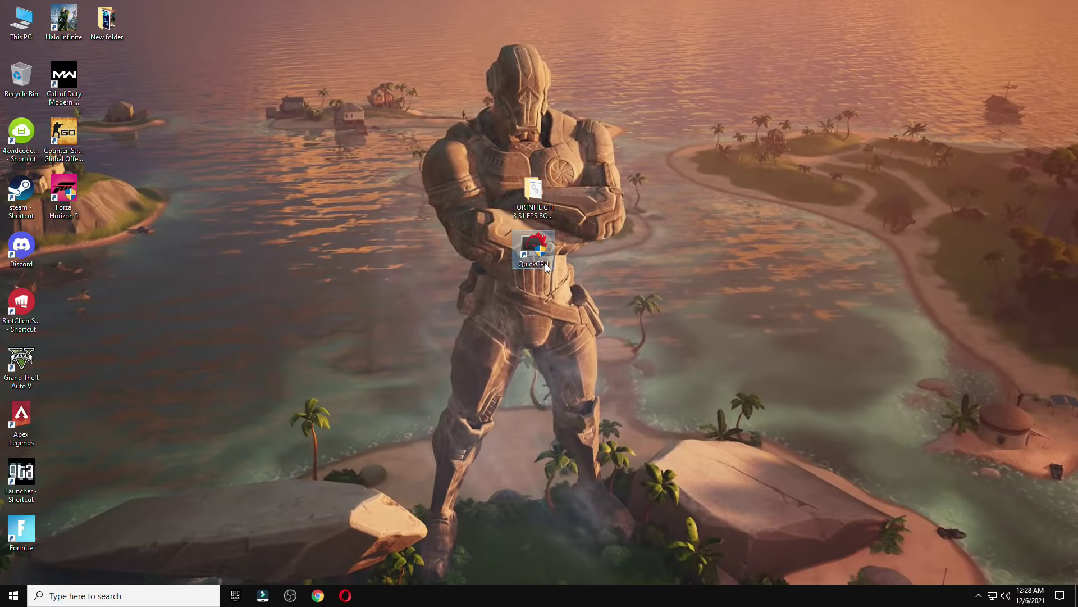
pyautogui.doubleClick(533, 249)
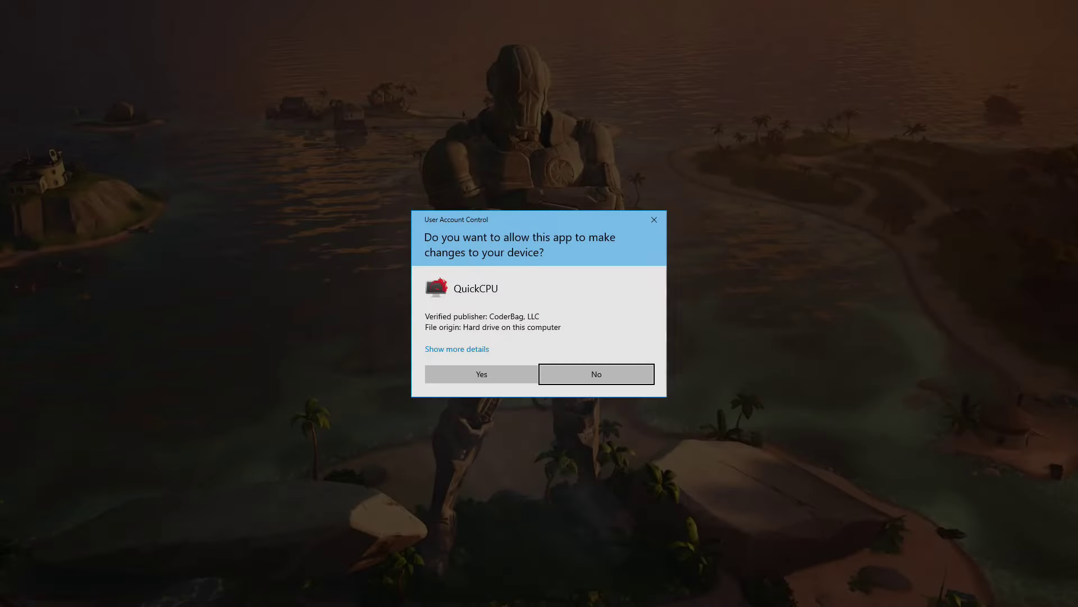
pyautogui.click(481, 373)
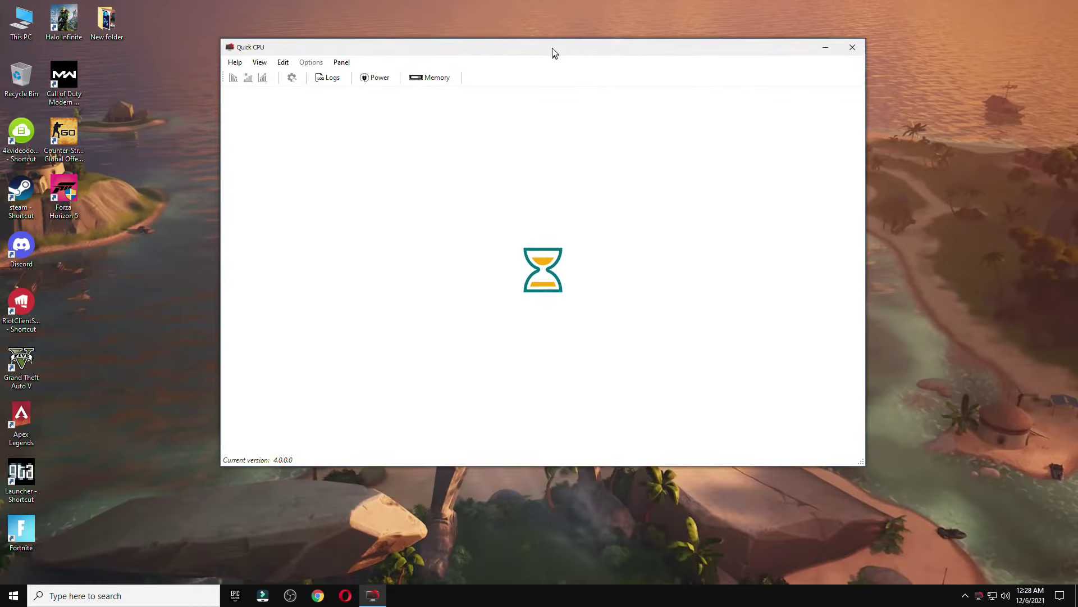
pyautogui.moveTo(555, 53); pyautogui.dragTo(555, 42)
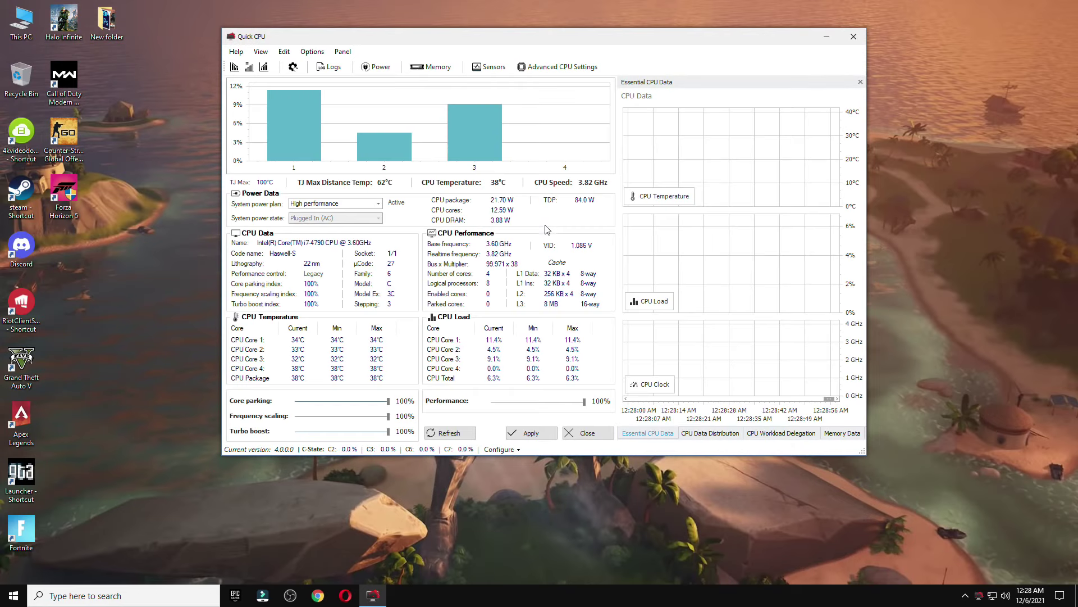
pyautogui.click(627, 284)
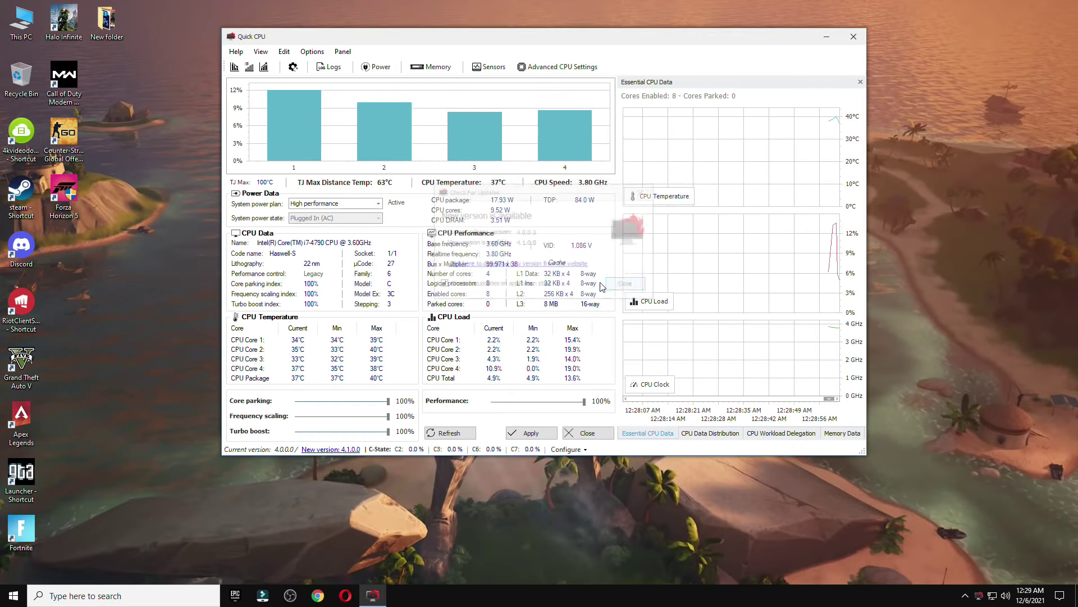
# Step: Apply the High performance power plan with core parking, frequency scaling, turbo boost and performance at 100%, and close Quick CPU
pyautogui.click(345, 204)
pyautogui.click(337, 225)
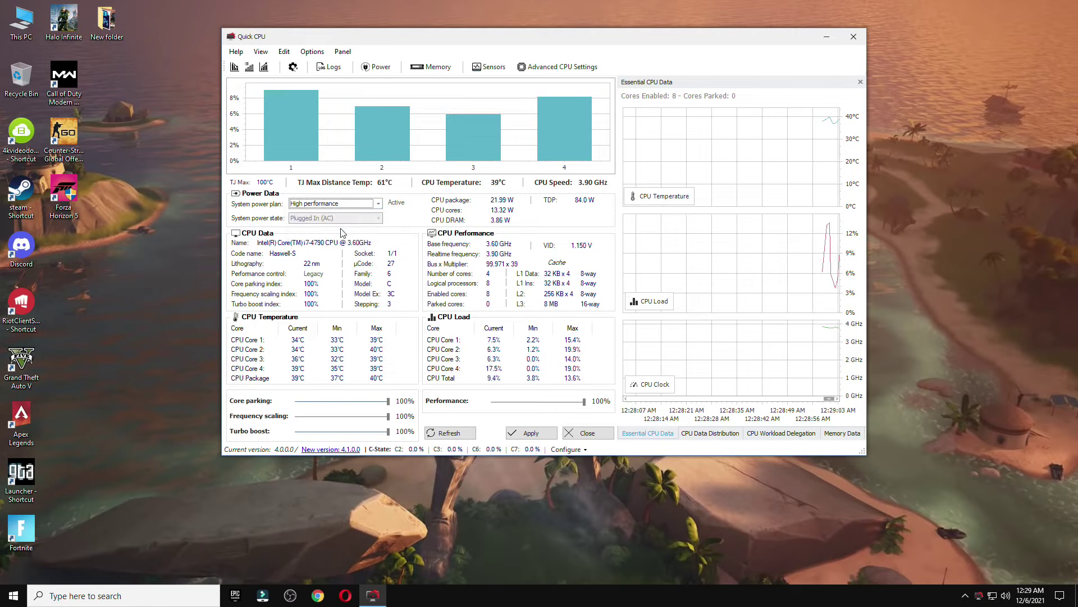
pyautogui.moveTo(387, 401)
pyautogui.mouseDown()
pyautogui.moveTo(374, 410)
pyautogui.moveTo(390, 414)
pyautogui.mouseUp()
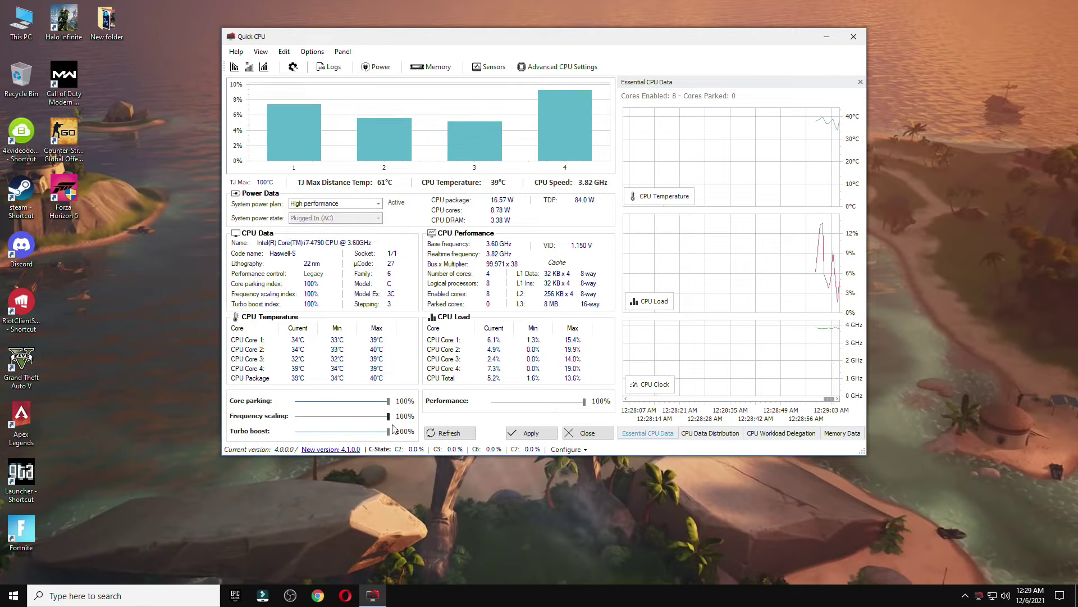
pyautogui.moveTo(584, 402); pyautogui.dragTo(560, 403)
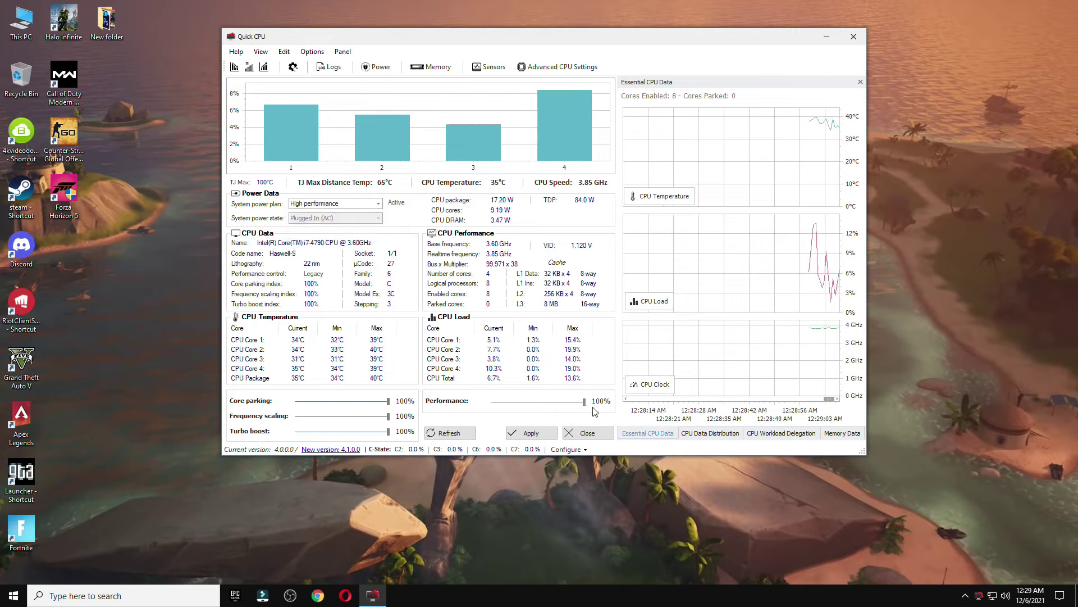
pyautogui.click(528, 433)
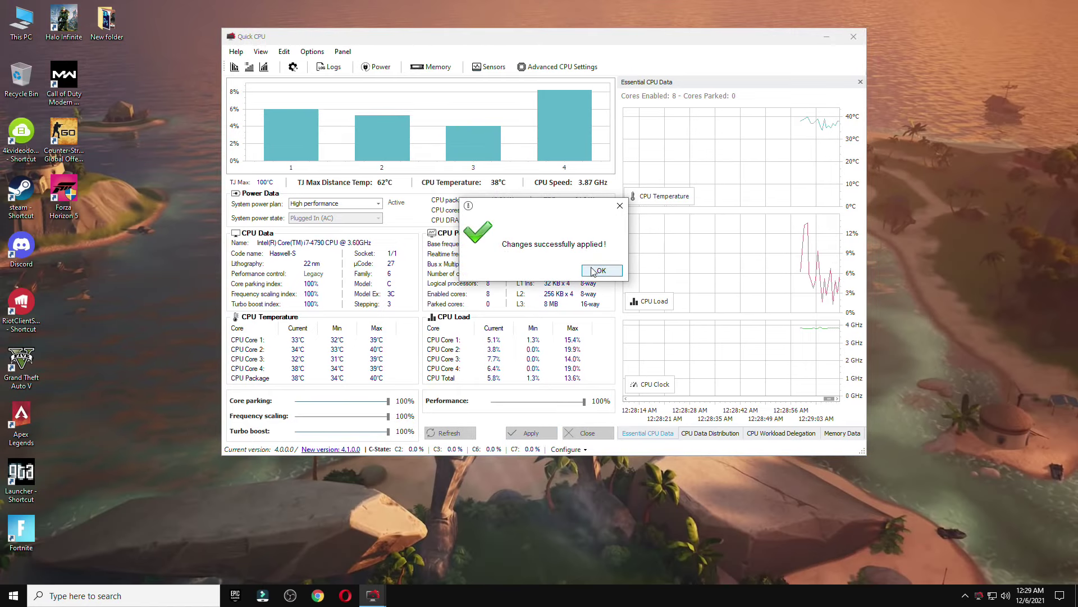
pyautogui.click(596, 271)
pyautogui.click(586, 433)
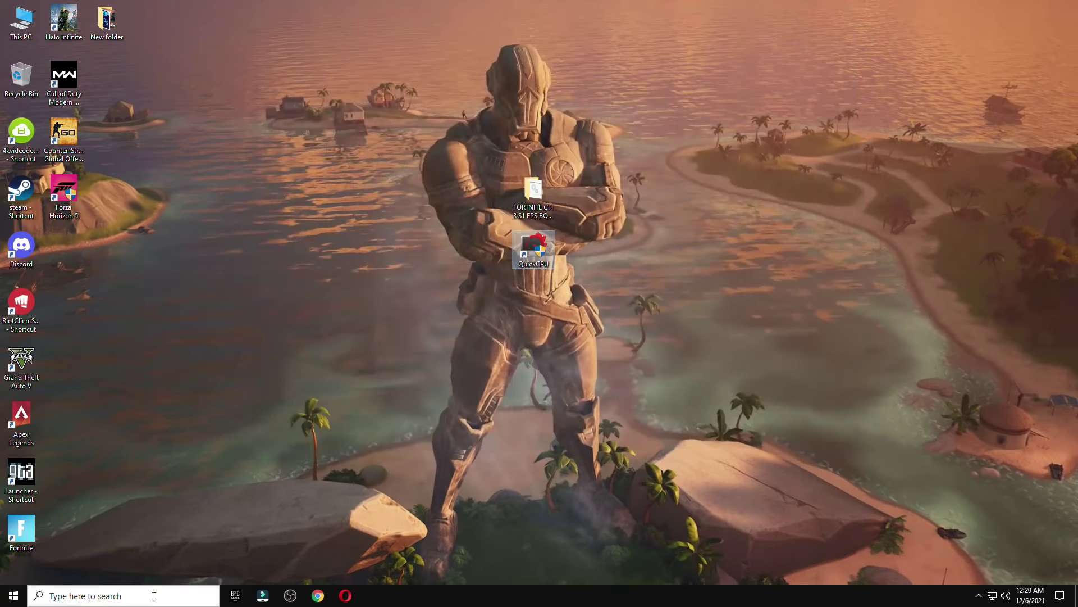
# Step: Search Windows for "power" and open the High performance plan's advanced power settings, placing the dialog mid-screen
pyautogui.click(154, 595)
pyautogui.write('powe')
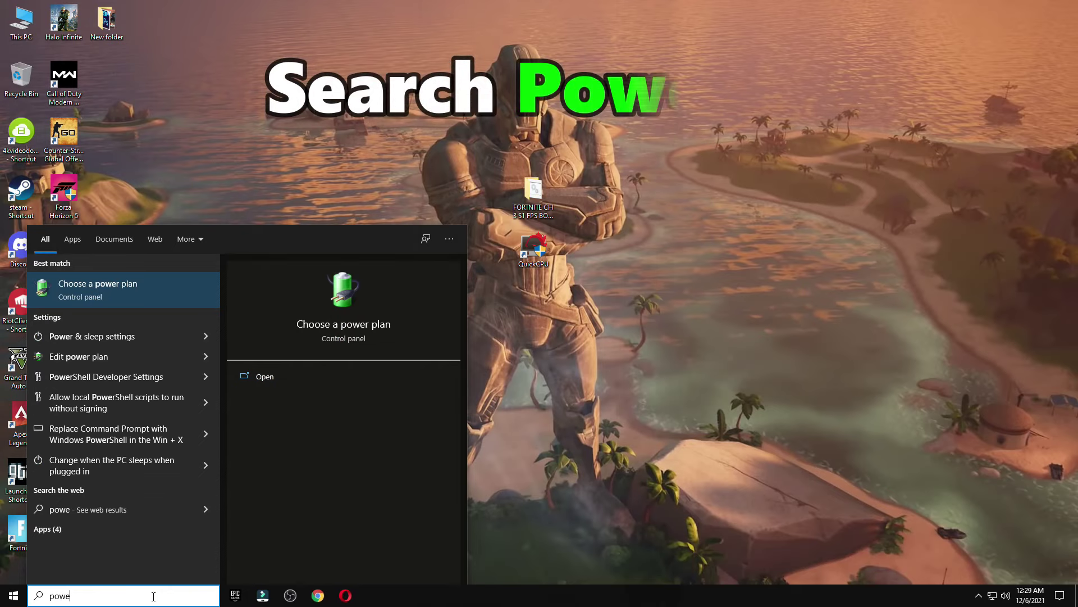
pyautogui.write('r')
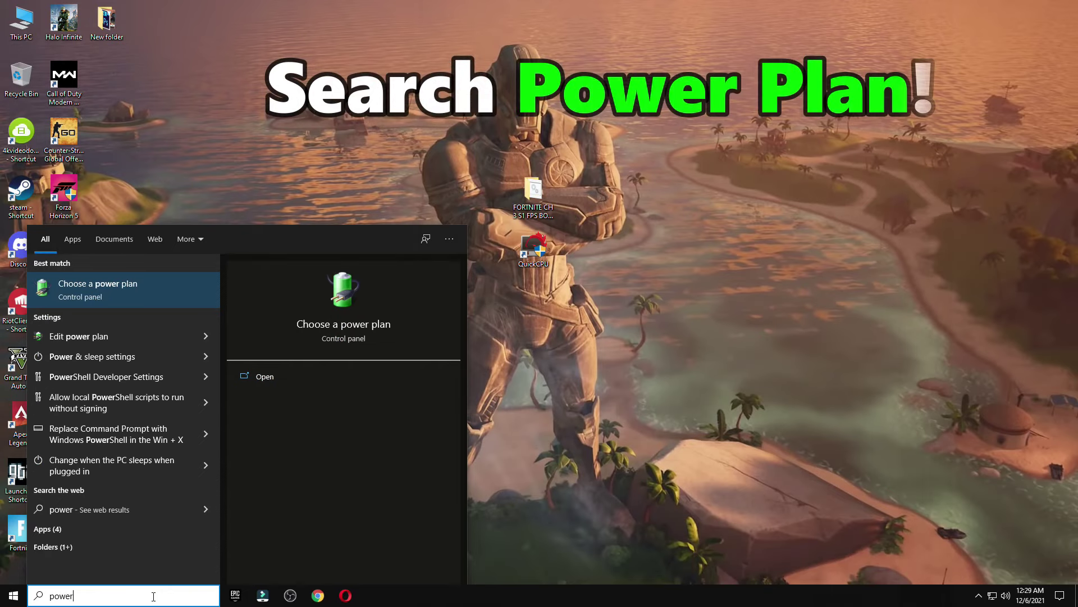
pyautogui.click(114, 289)
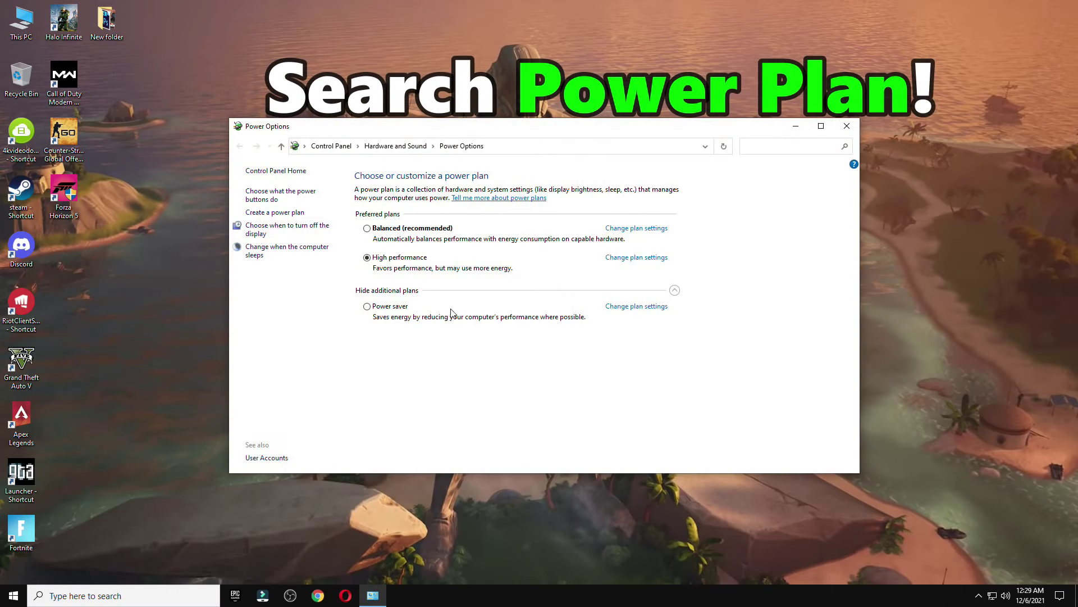
pyautogui.click(637, 258)
pyautogui.click(432, 276)
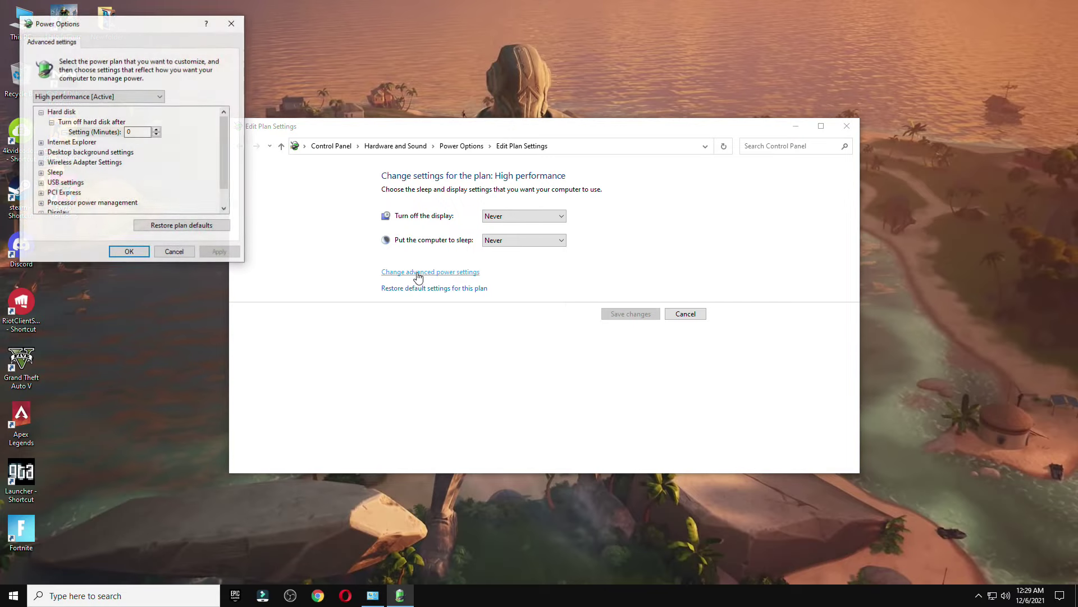
pyautogui.moveTo(148, 29); pyautogui.dragTo(536, 130)
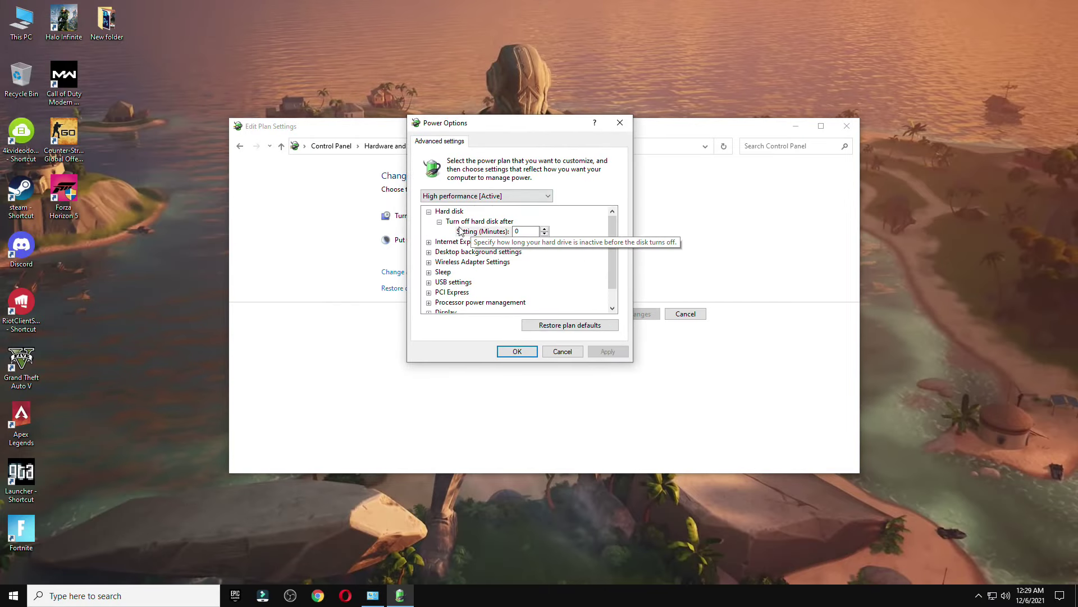
# Step: Check the Turn off hard disk after setting under Hard disk
pyautogui.click(430, 212)
pyautogui.click(430, 212)
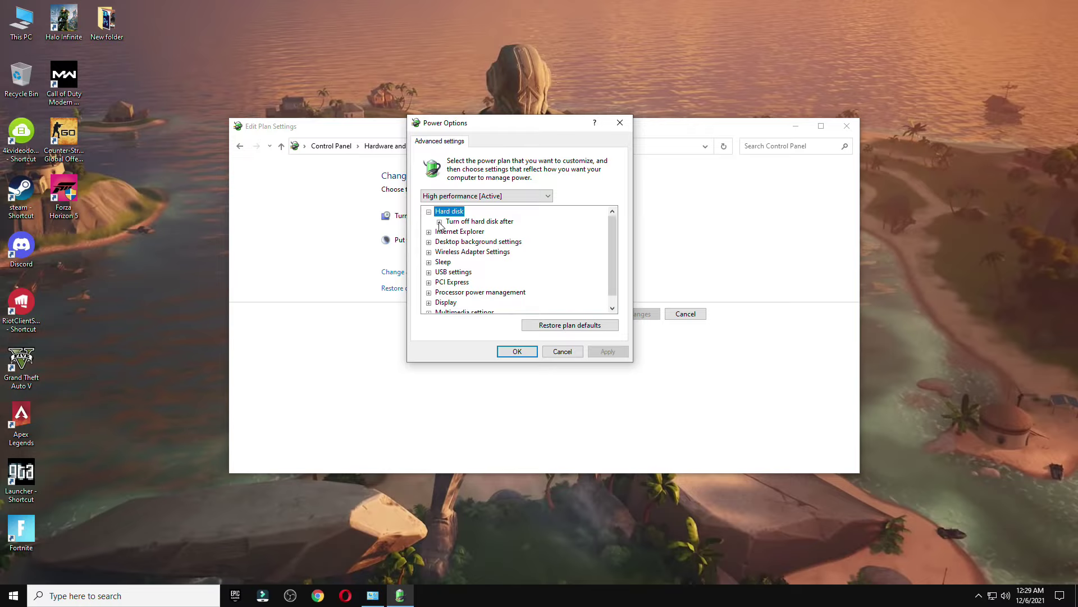
pyautogui.click(474, 231)
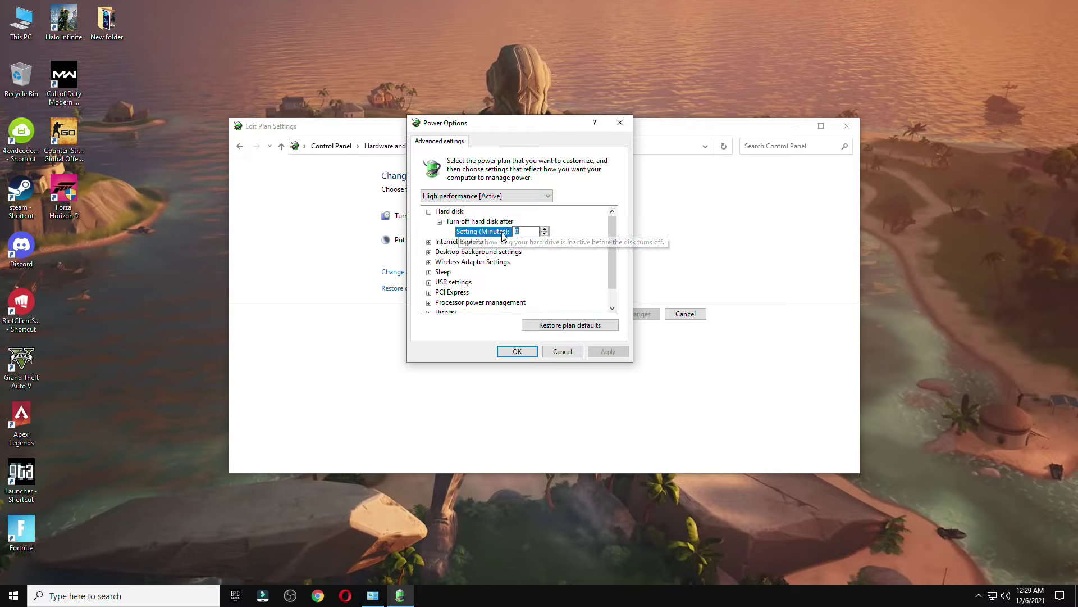
# Step: Set the Wireless Adapter Settings' Power Saving Mode to Maximum Performance
pyautogui.click(449, 262)
pyautogui.click(428, 262)
pyautogui.click(446, 273)
pyautogui.click(440, 273)
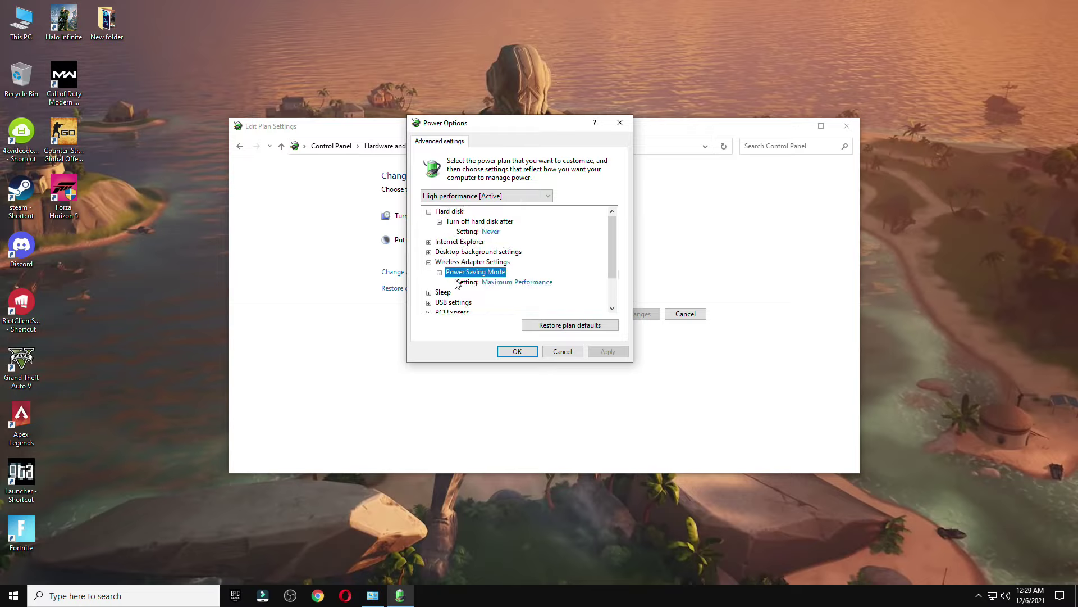
pyautogui.click(500, 282)
pyautogui.click(522, 282)
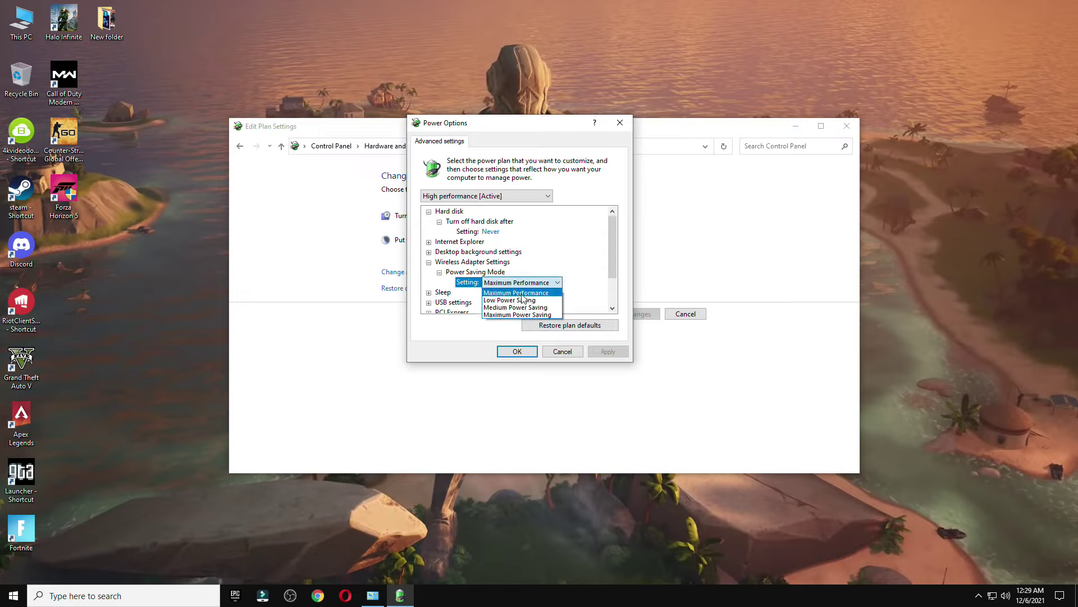
pyautogui.click(516, 294)
# Step: Expand Processor power management and check the minimum processor state, system cooling policy and maximum processor state settings
pyautogui.scroll(-2, 571, 296)
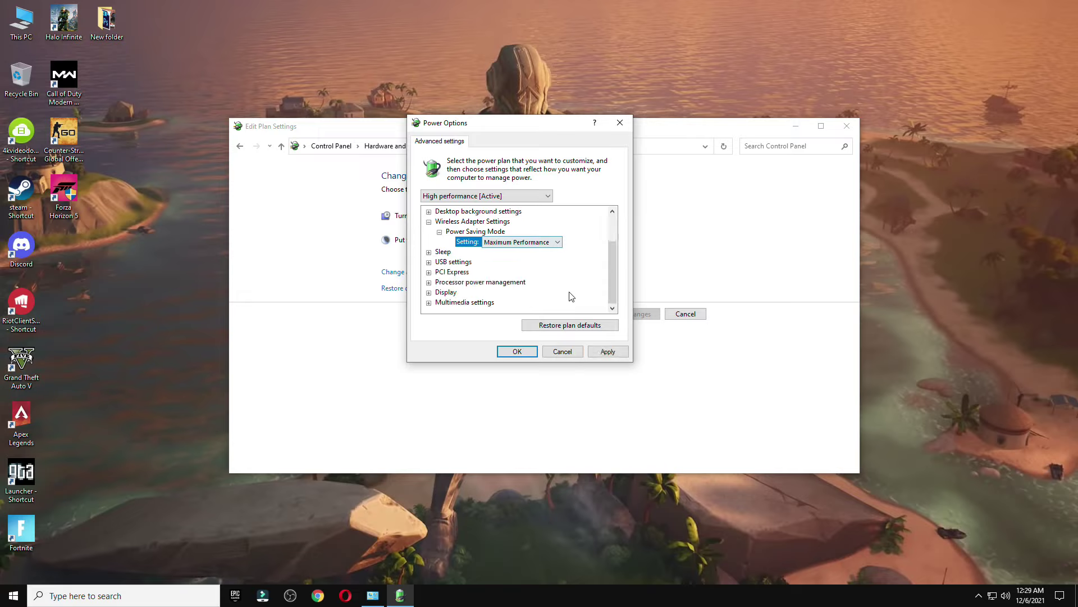
pyautogui.click(482, 282)
pyautogui.click(430, 282)
pyautogui.click(439, 282)
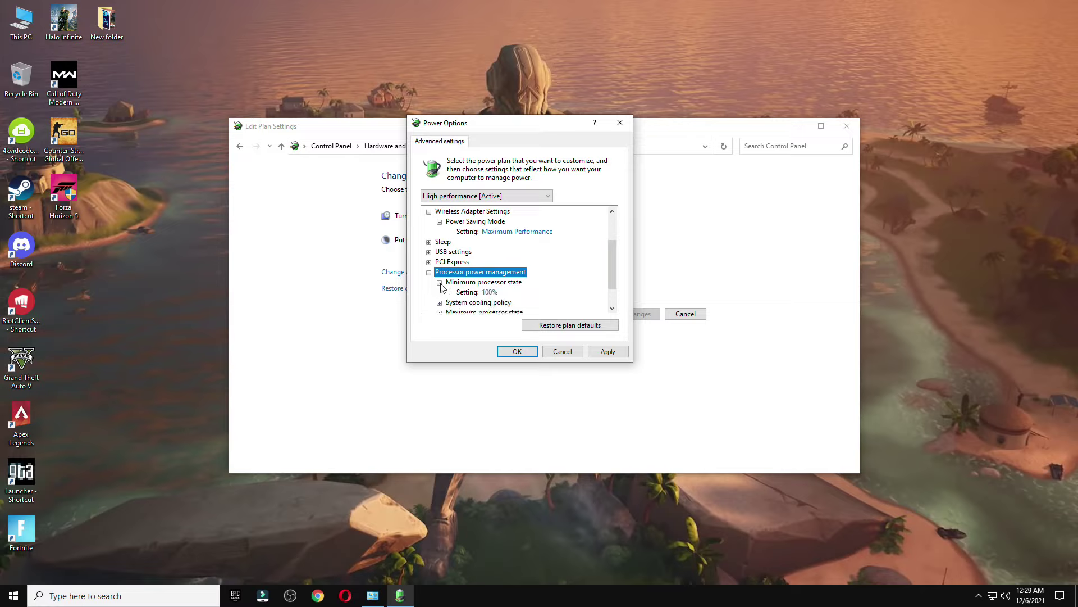
pyautogui.scroll(-1, 496, 300)
pyautogui.click(440, 272)
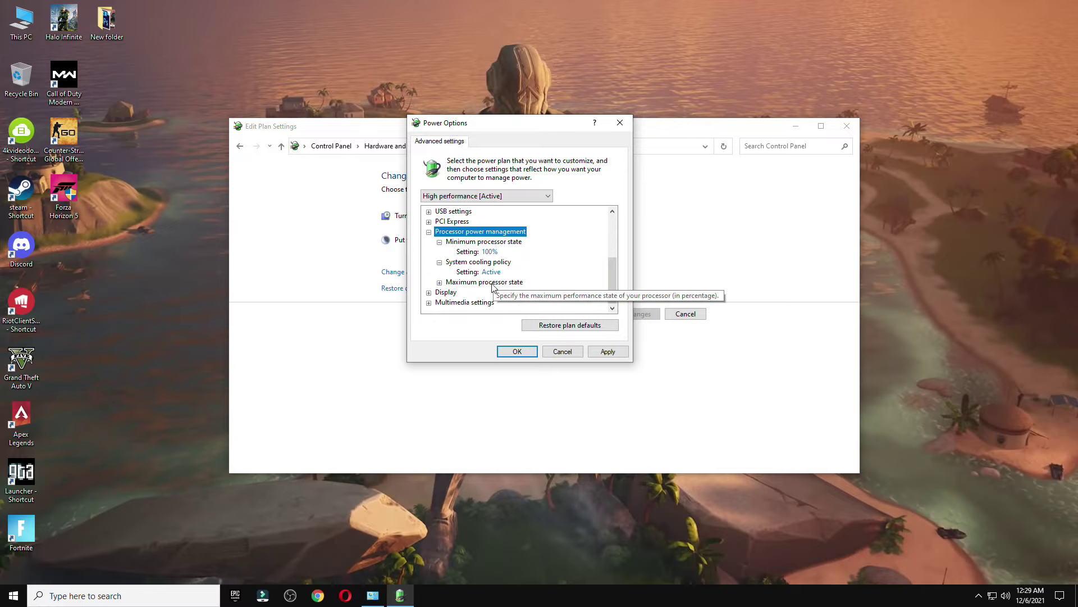
pyautogui.click(439, 282)
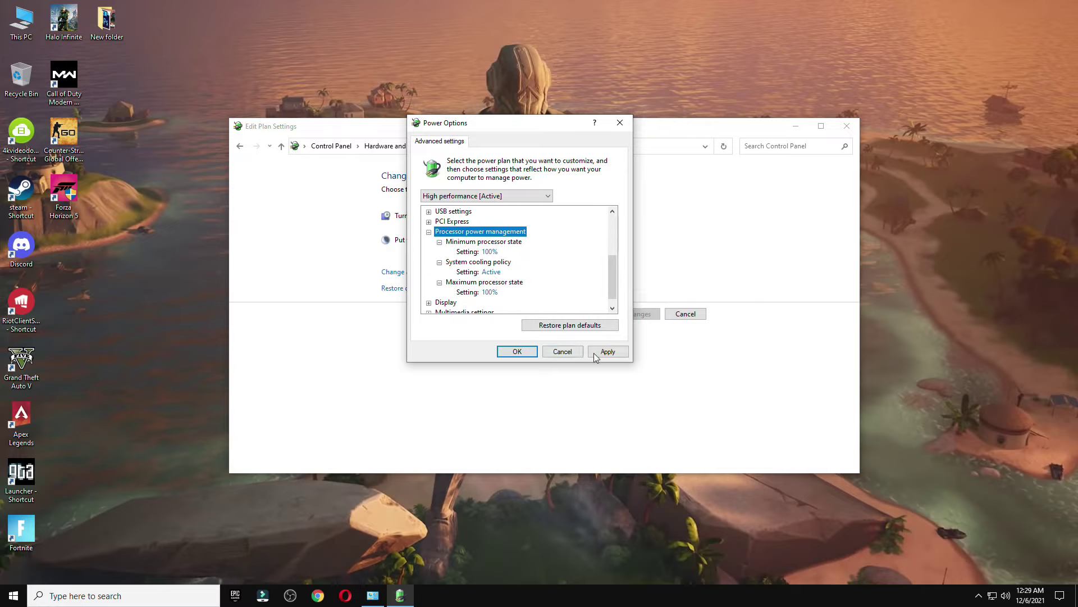
# Step: Accept the advanced power settings, close the plan window, and place the QuickCPU shortcut beside the other desktop icons
pyautogui.click(536, 352)
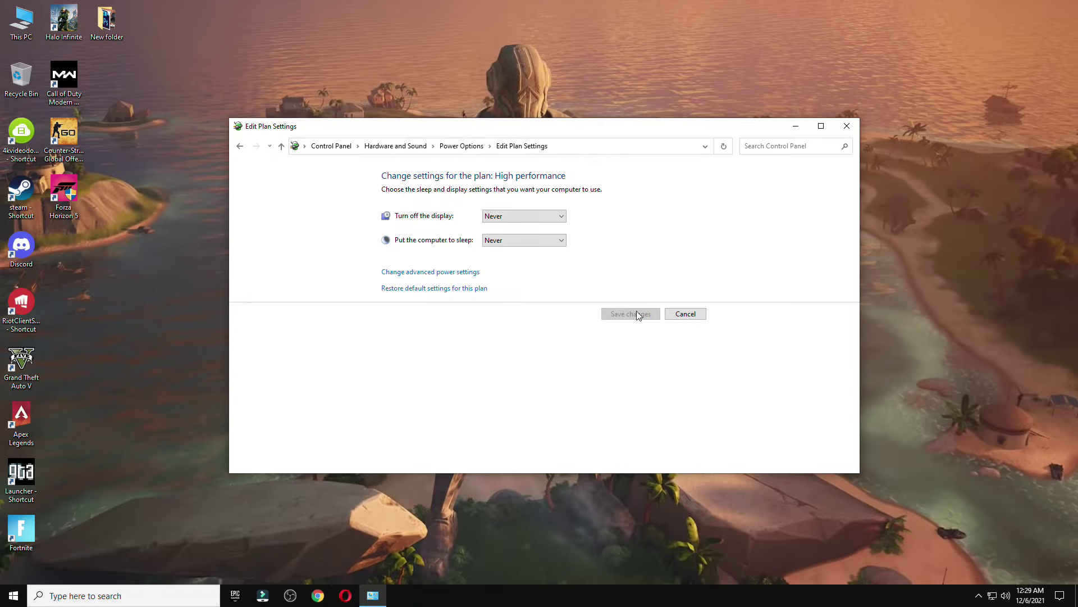
pyautogui.click(846, 126)
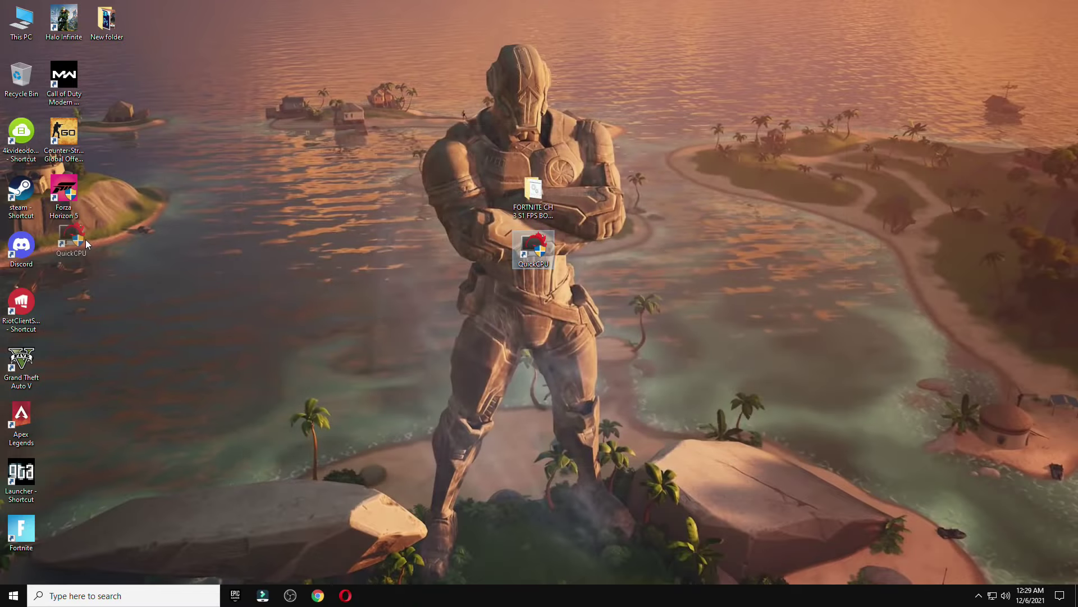
pyautogui.moveTo(85, 239); pyautogui.dragTo(86, 239)
# Step: Launch Timer Resolution from the boost pack's 5 Latency (Timer Resolution) folder and close the folder window
pyautogui.doubleClick(531, 197)
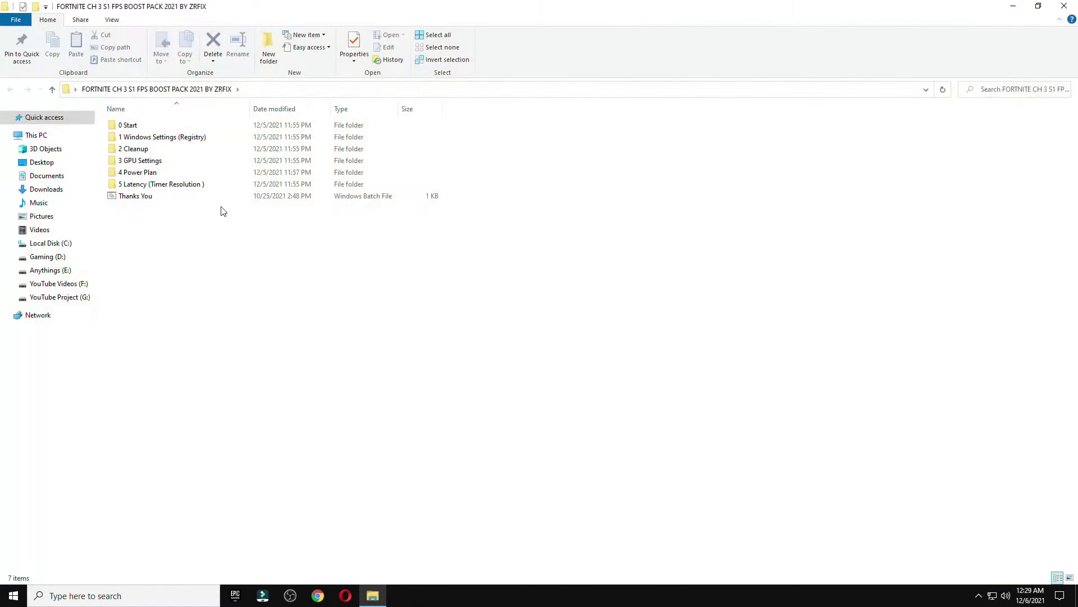
pyautogui.doubleClick(183, 188)
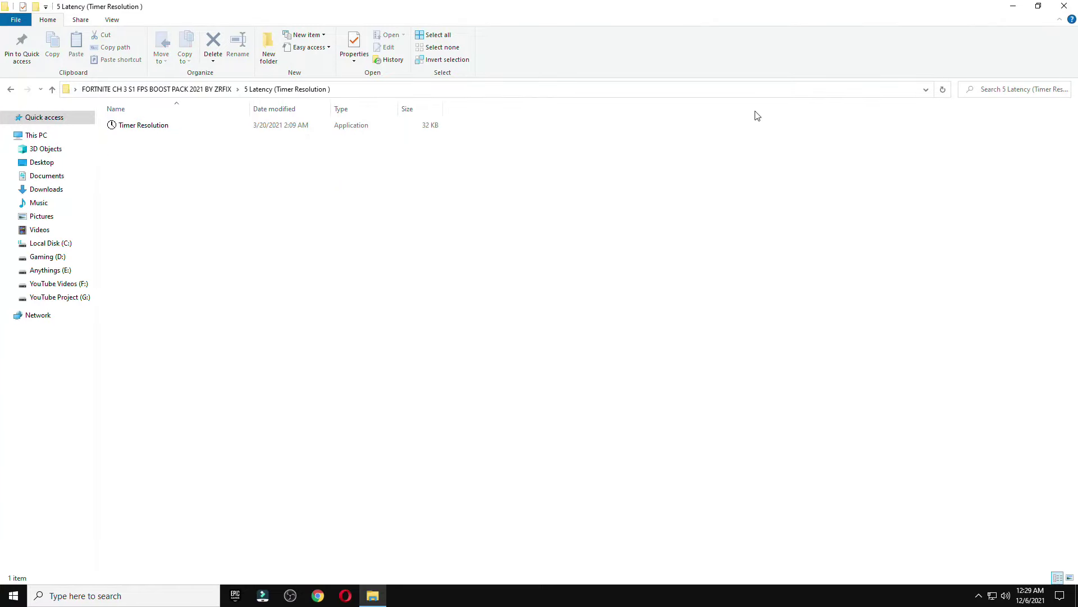
pyautogui.click(179, 127)
pyautogui.doubleClick(178, 127)
pyautogui.click(1065, 5)
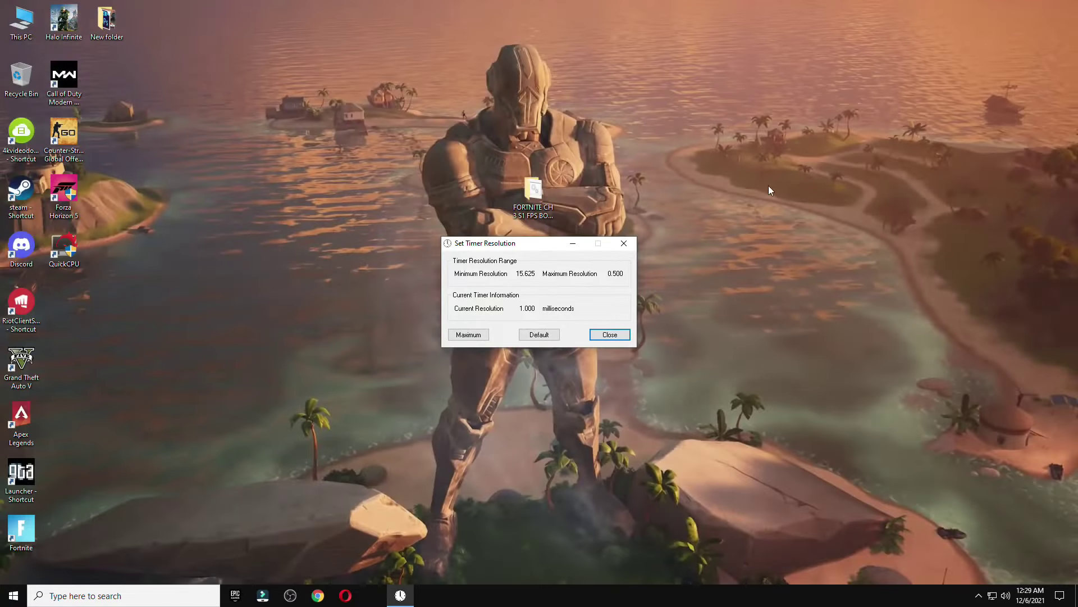
# Step: Set the timer resolution to Maximum and minimize the utility so it keeps running
pyautogui.moveTo(570, 237); pyautogui.dragTo(587, 157)
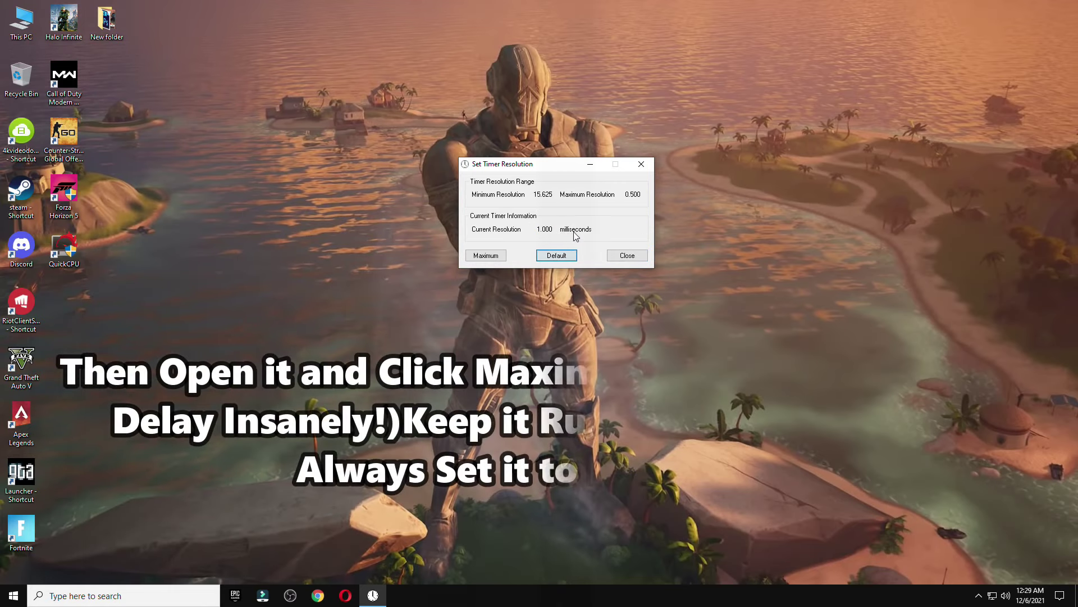
pyautogui.click(486, 255)
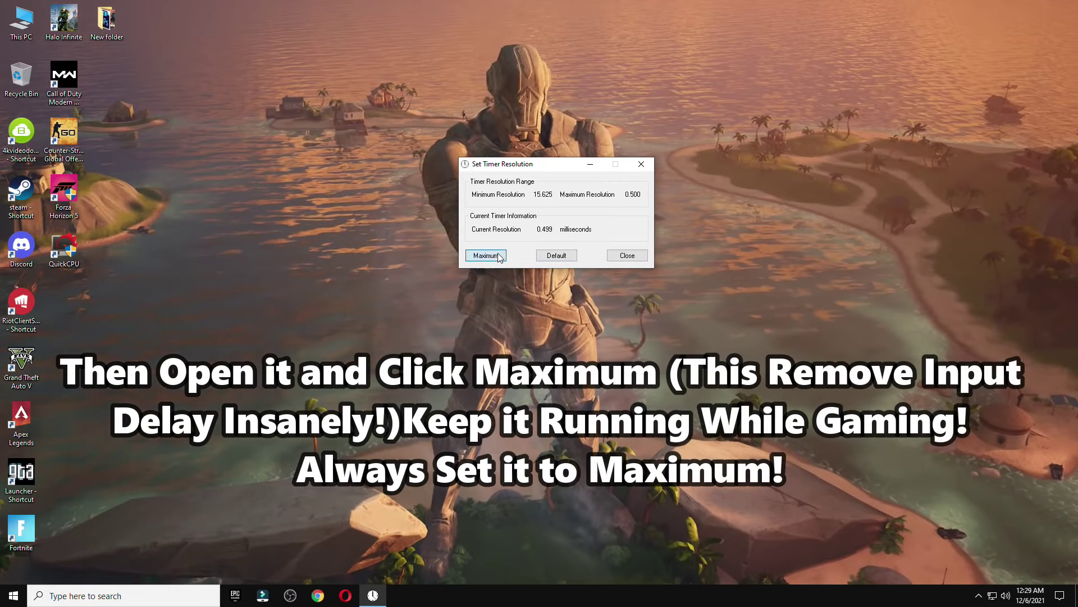
pyautogui.click(591, 164)
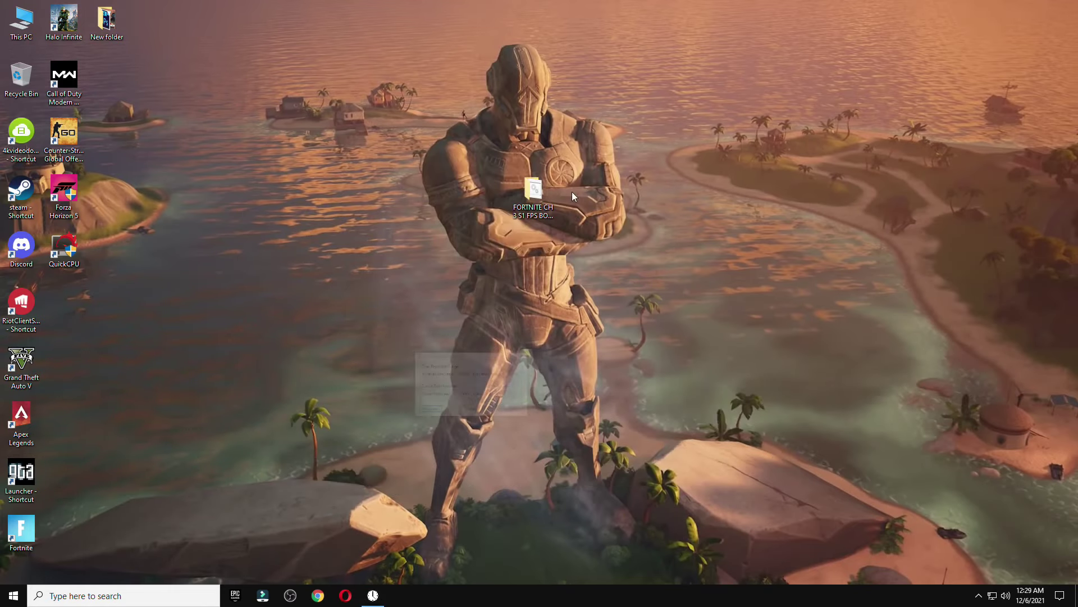
# Step: Open the Gaming section of Windows Settings and check that Game Mode is on
pyautogui.click(1, 600)
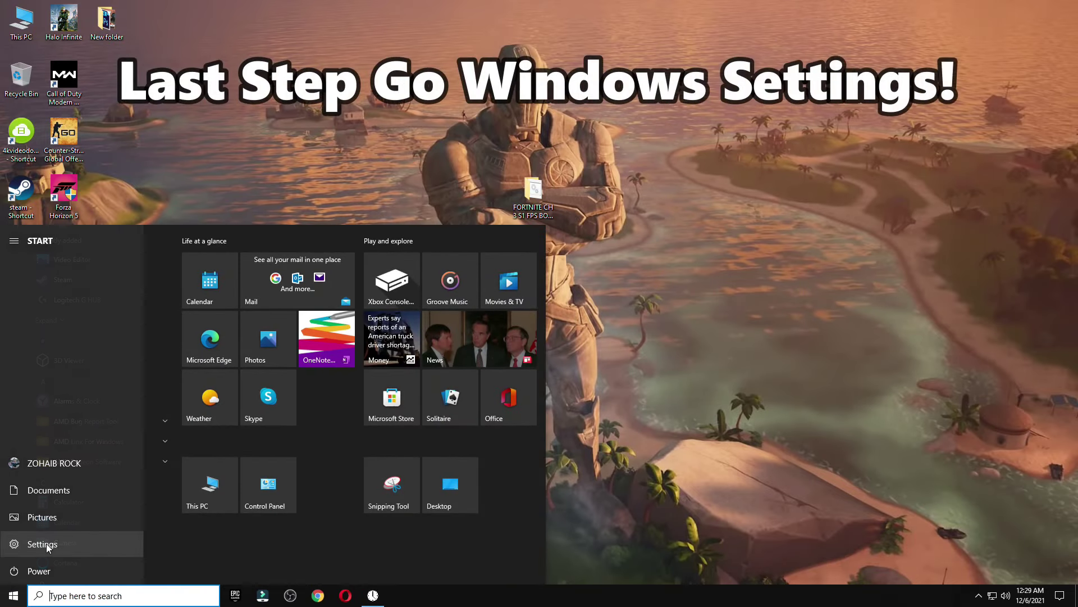
pyautogui.click(53, 548)
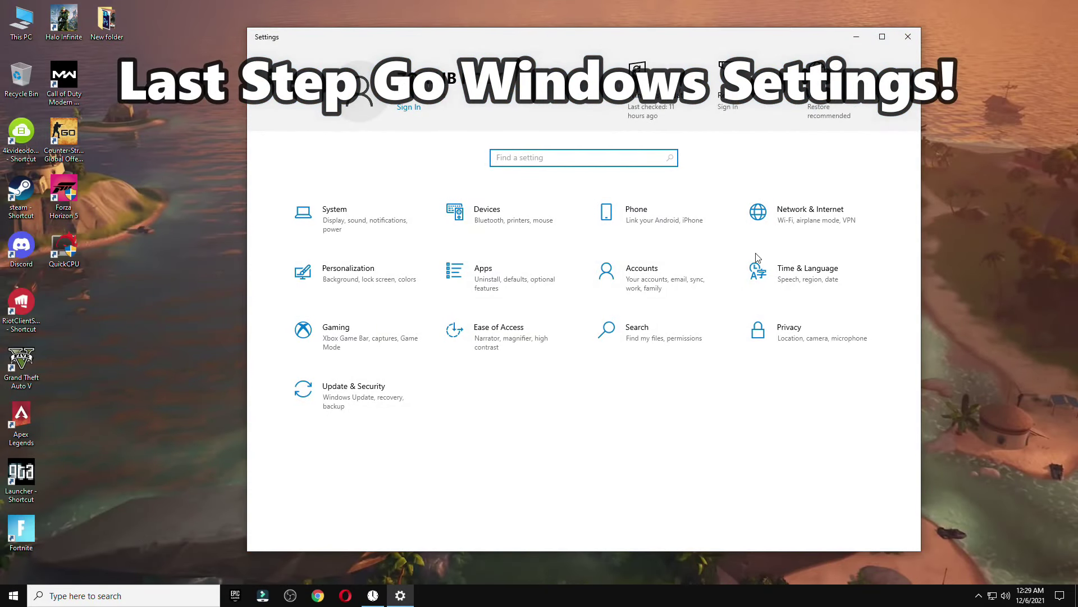
pyautogui.click(325, 337)
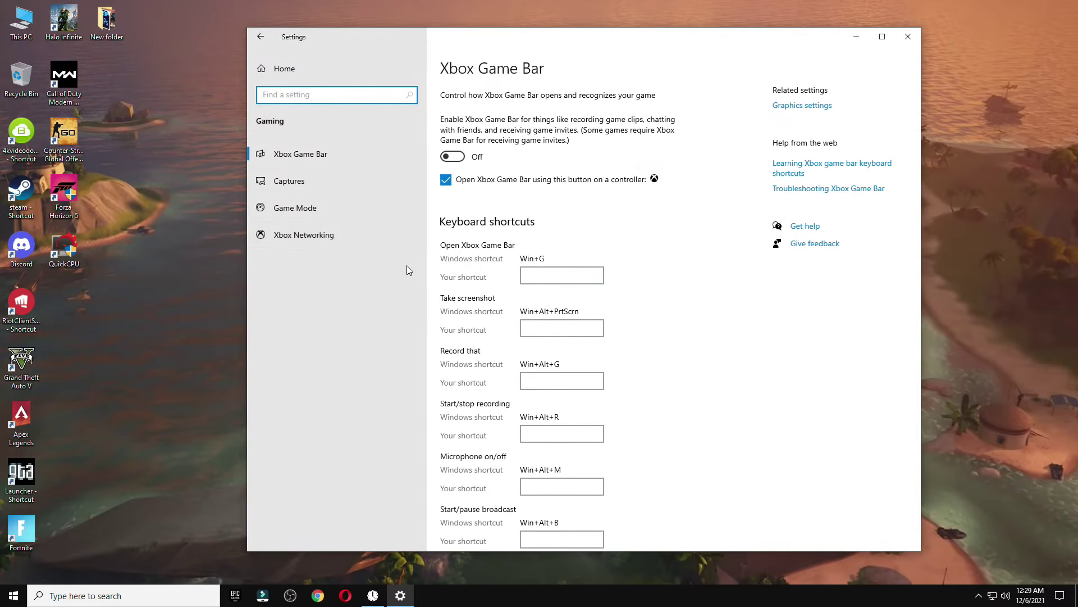
pyautogui.click(337, 209)
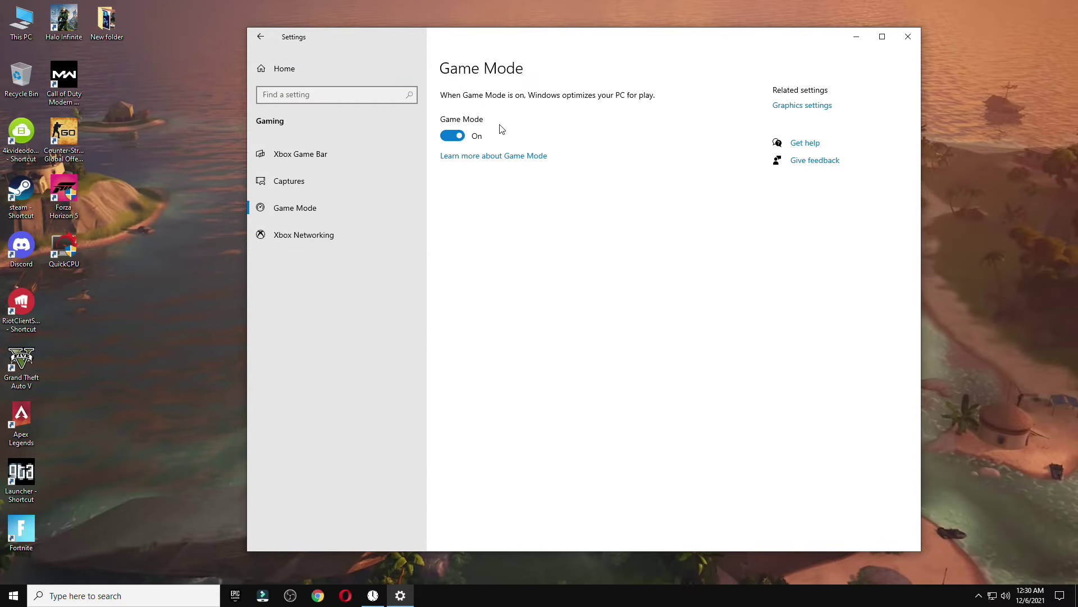
# Step: In Graphics settings, try to add FortniteClient-Win64-Shipping from D:\Epic Games\Fortnite\FortniteGame\Binaries\Win64 as a desktop app
pyautogui.click(794, 112)
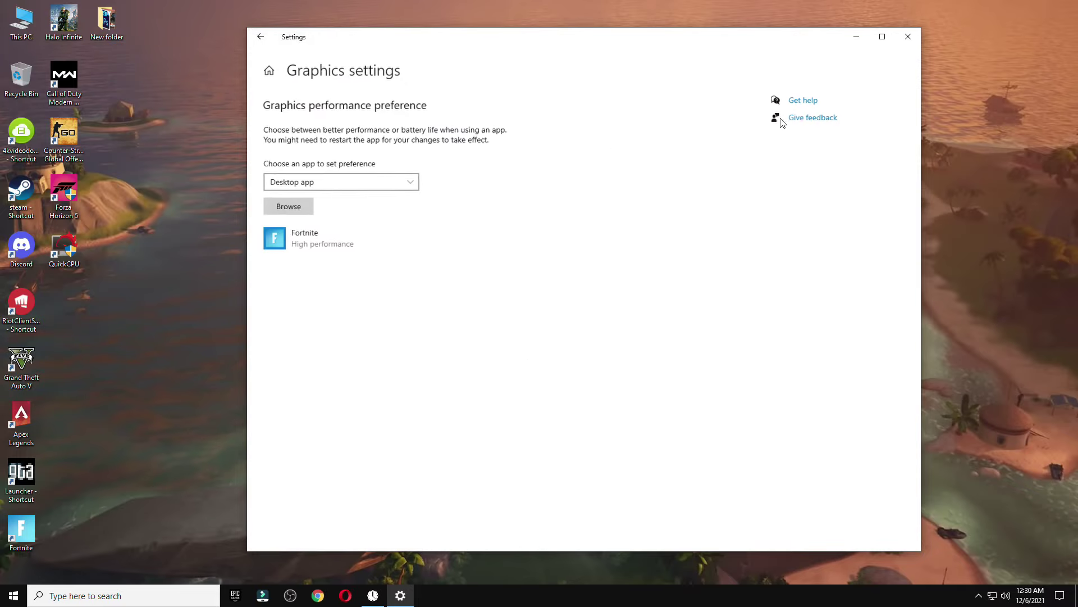
pyautogui.click(298, 206)
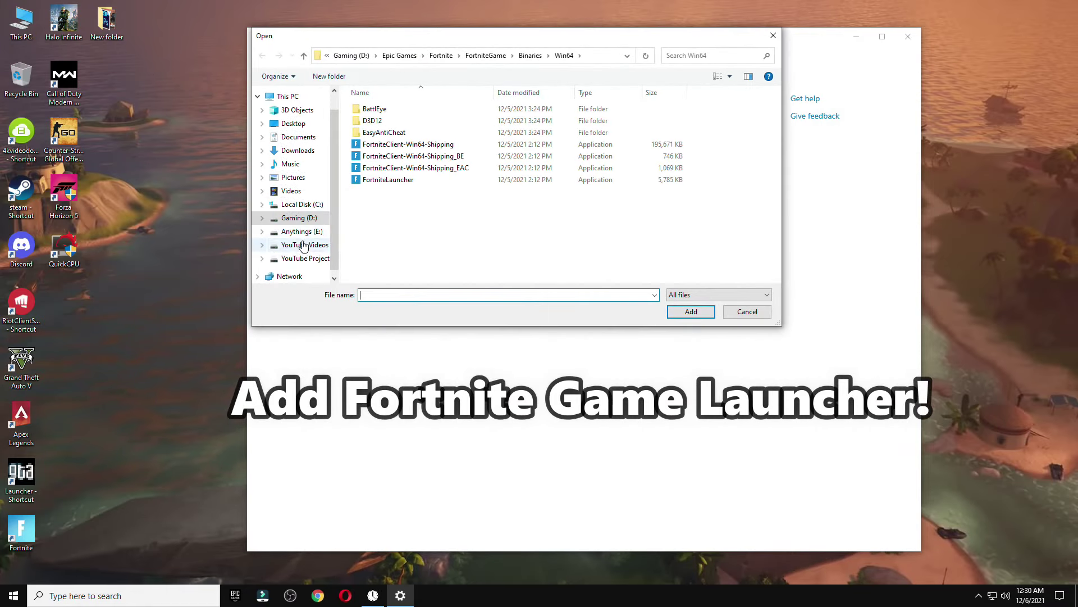
pyautogui.click(299, 218)
pyautogui.doubleClick(388, 109)
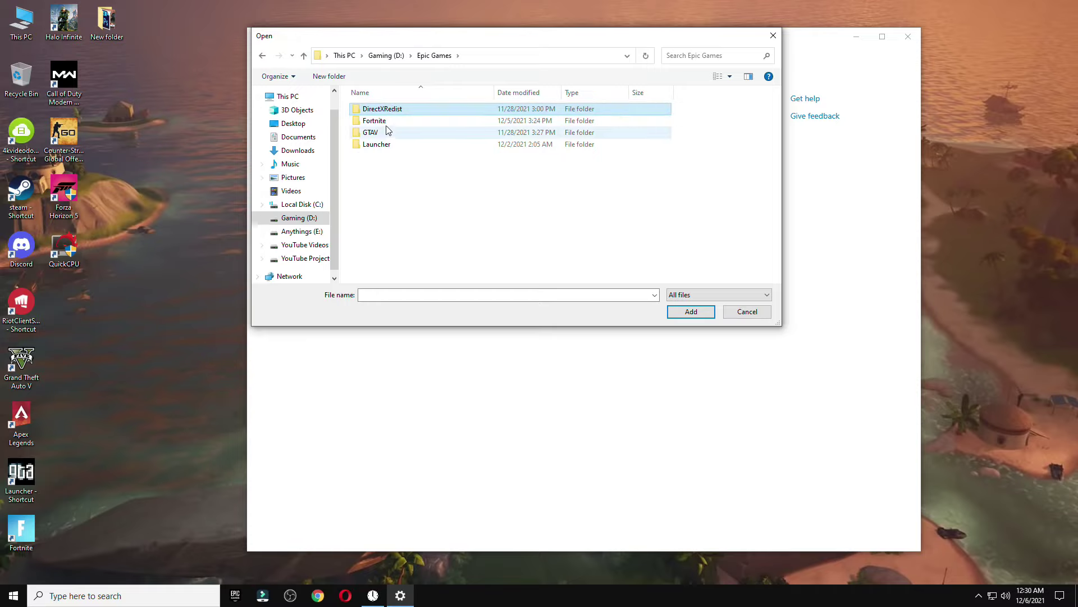
pyautogui.doubleClick(382, 120)
pyautogui.doubleClick(387, 144)
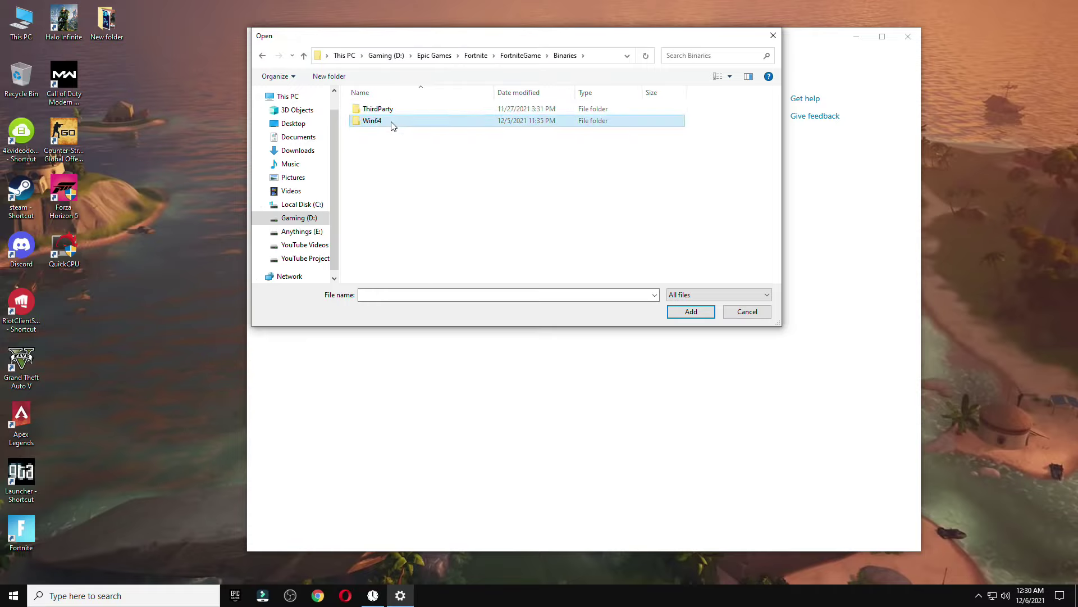
pyautogui.doubleClick(393, 121)
pyautogui.click(448, 144)
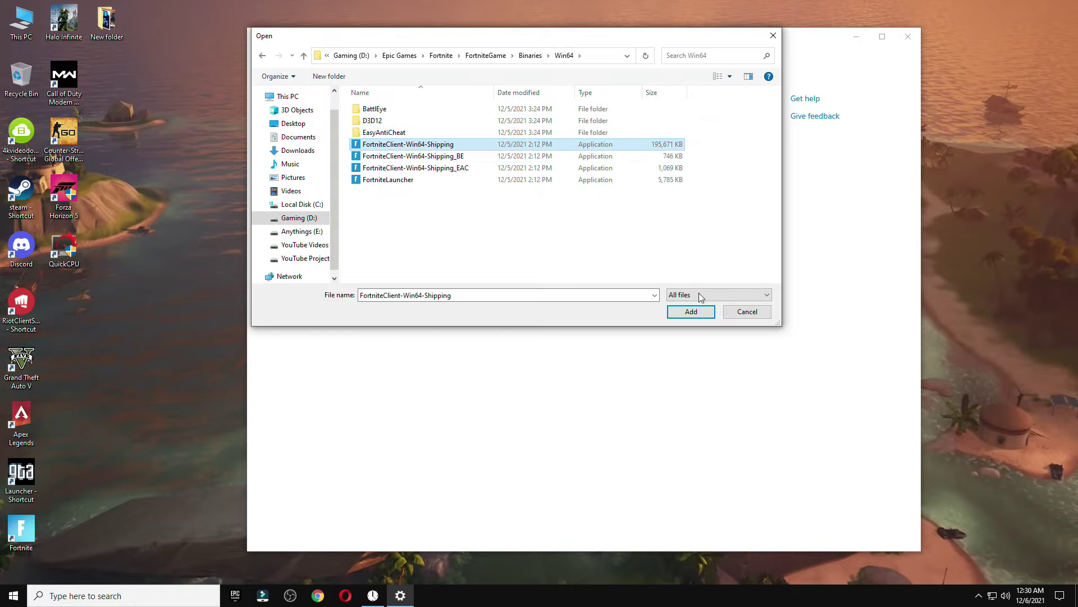
pyautogui.click(700, 315)
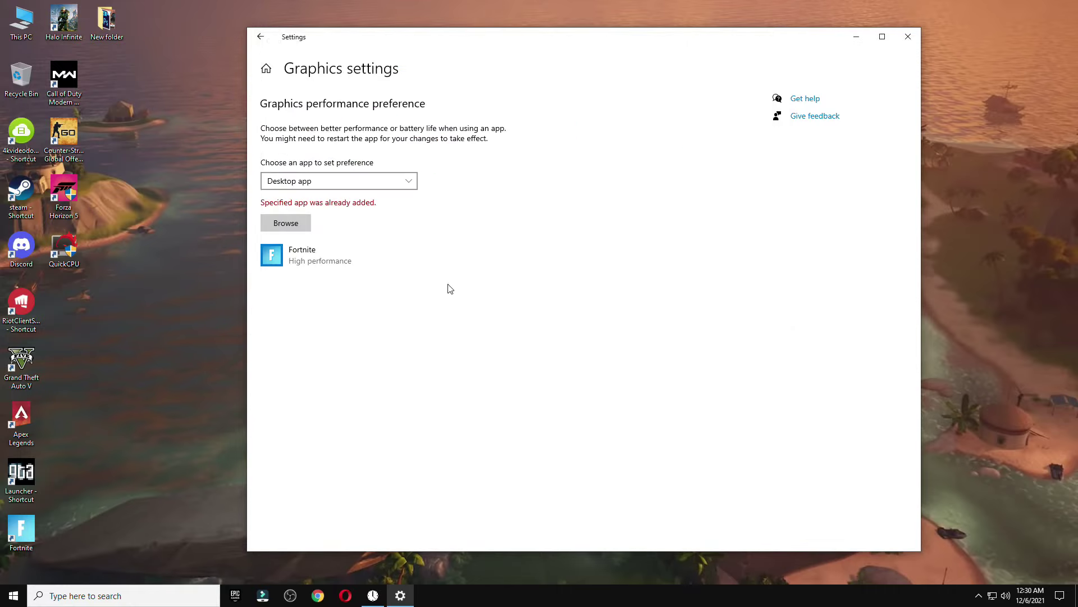
# Step: Save Fortnite's graphics preference as High performance and close Windows Settings
pyautogui.click(330, 269)
pyautogui.click(420, 312)
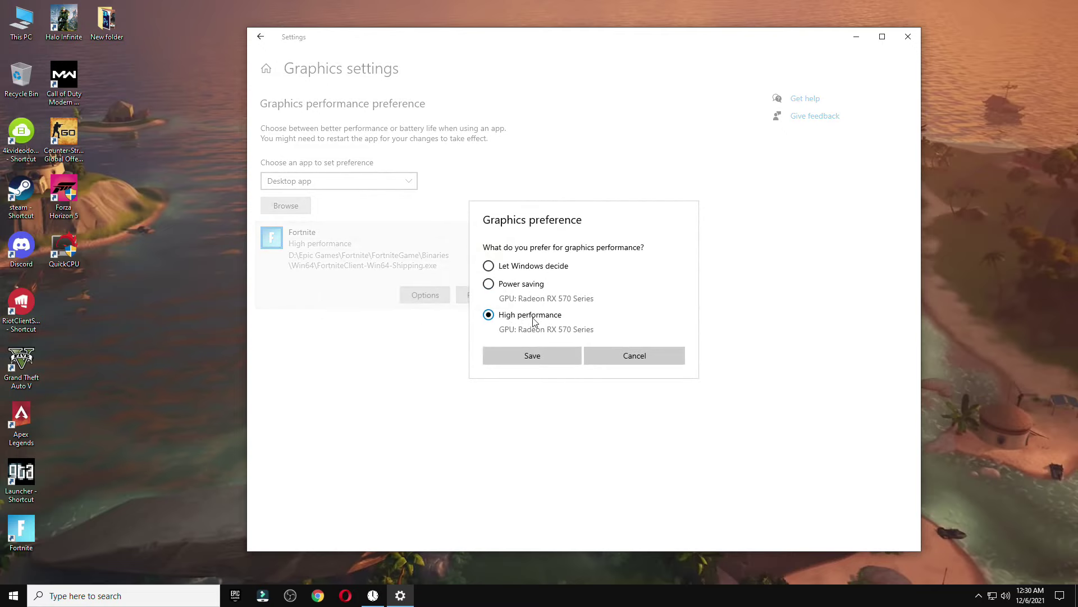
pyautogui.click(545, 356)
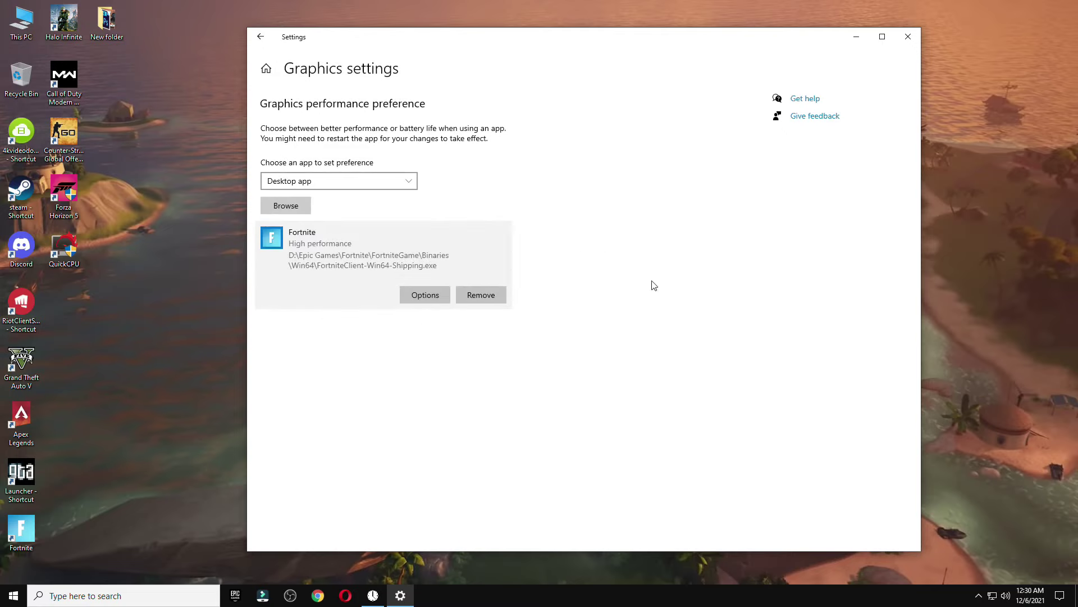
pyautogui.click(908, 37)
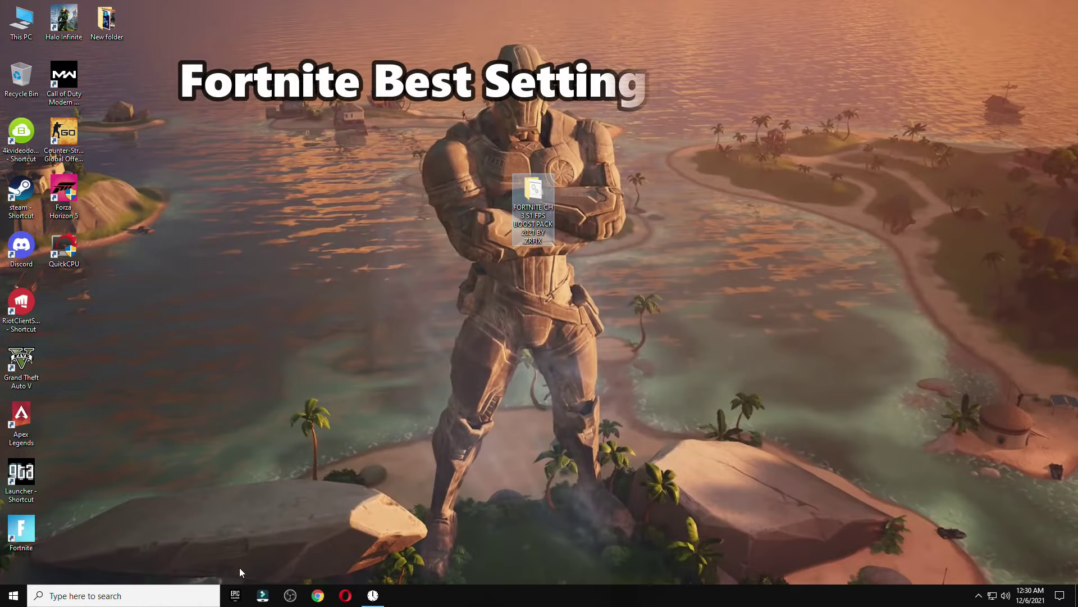
# Step: Switch to the Epic Games Launcher, start Fortnite from the library, and open the game's video settings
pyautogui.click(235, 595)
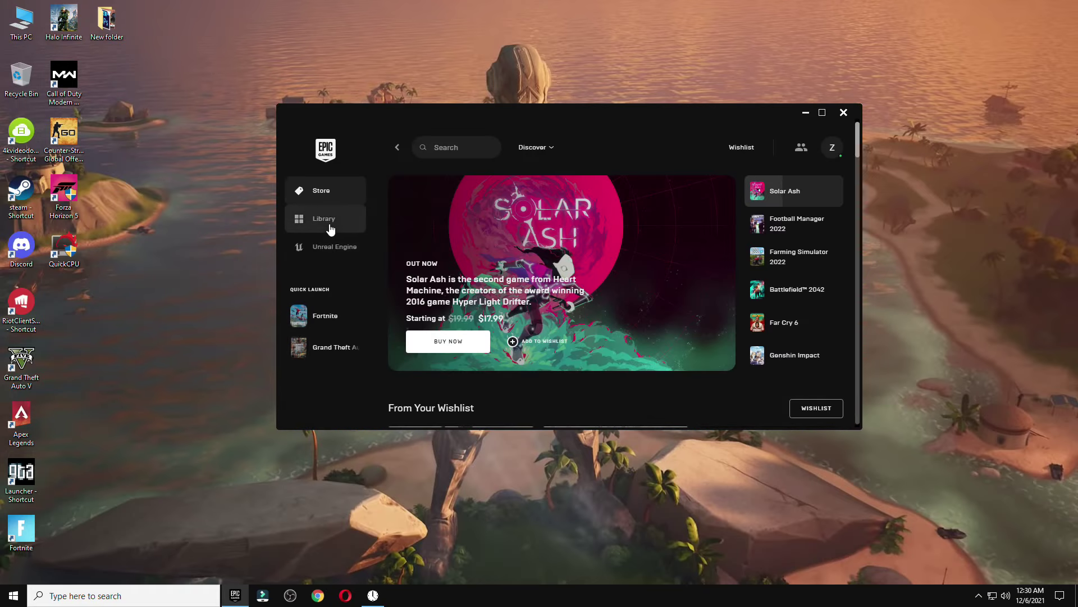
pyautogui.click(331, 229)
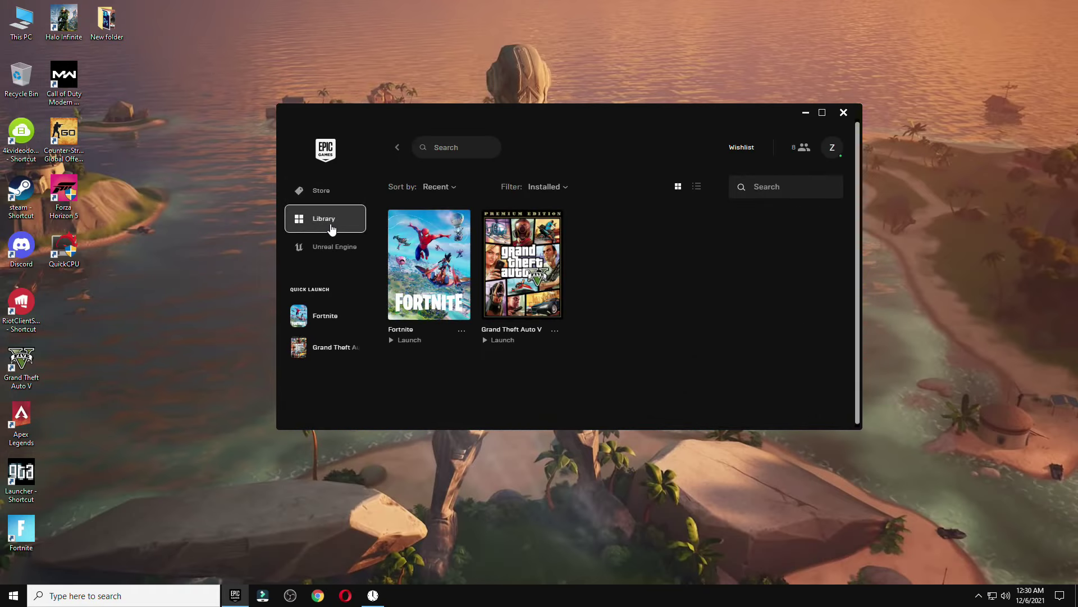
pyautogui.click(442, 267)
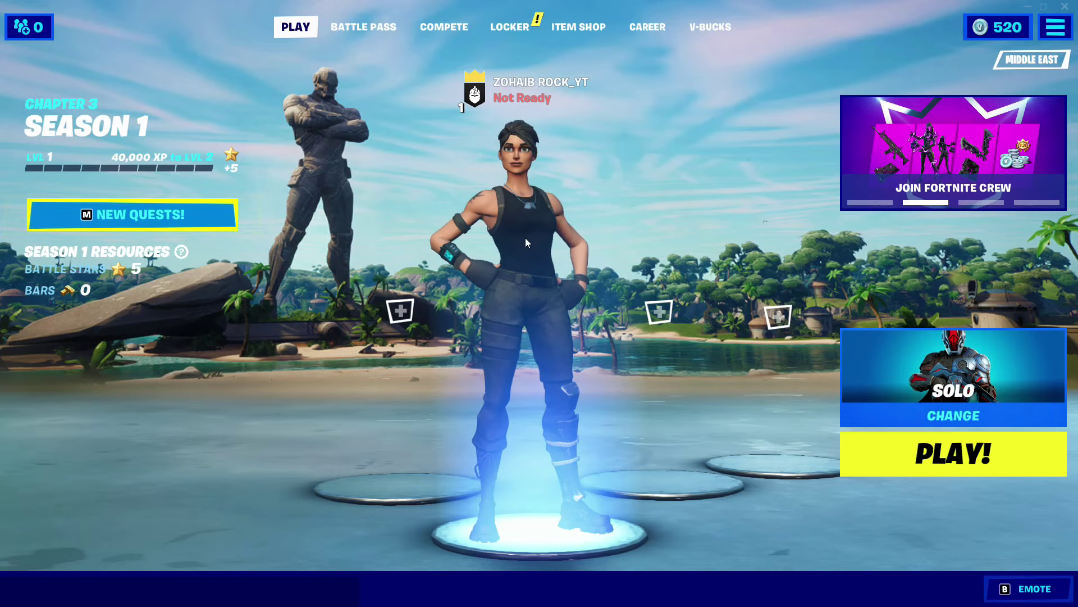
pyautogui.click(1056, 27)
pyautogui.click(938, 67)
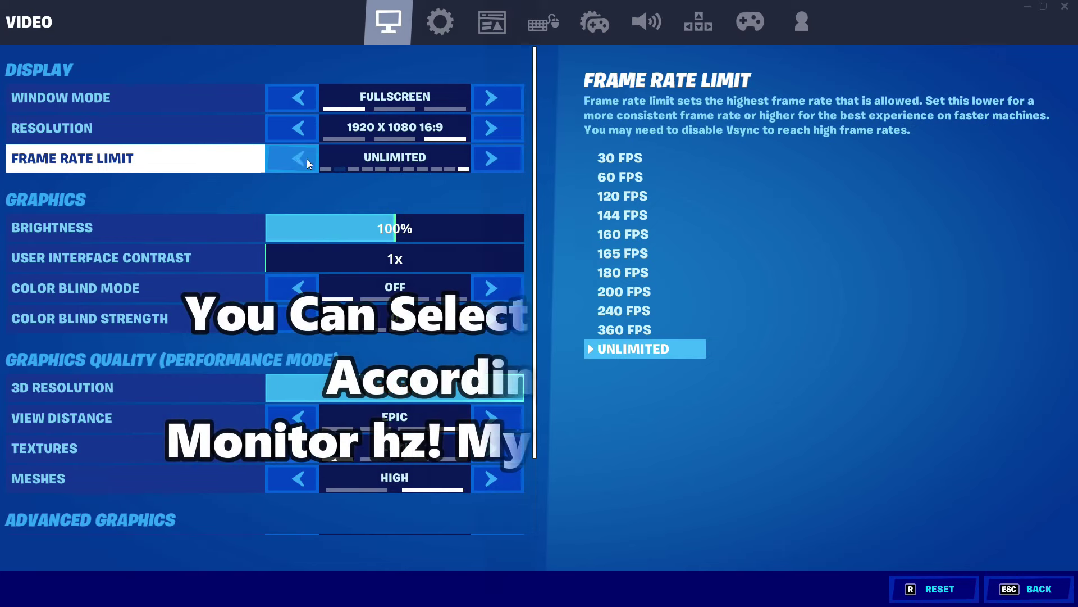
# Step: Step the frame rate limit through the lower FPS options and return it to Unlimited
pyautogui.click(295, 160)
pyautogui.click(296, 161)
pyautogui.click(295, 160)
pyautogui.click(295, 160)
pyautogui.click(295, 160)
pyautogui.click(295, 160)
pyautogui.click(496, 163)
pyautogui.click(508, 166)
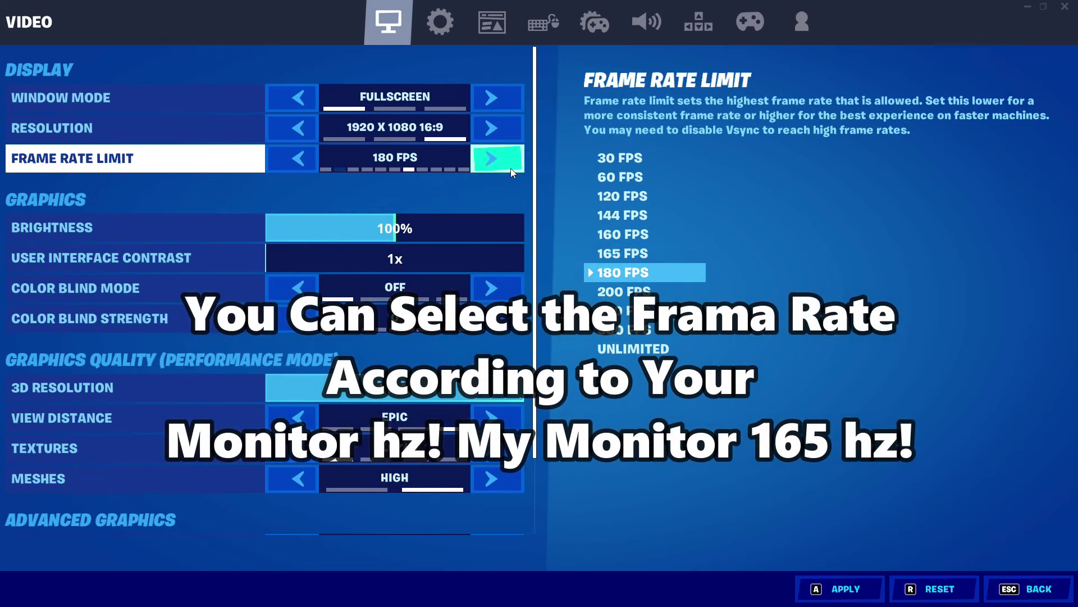
pyautogui.click(511, 167)
pyautogui.click(511, 168)
pyautogui.click(306, 168)
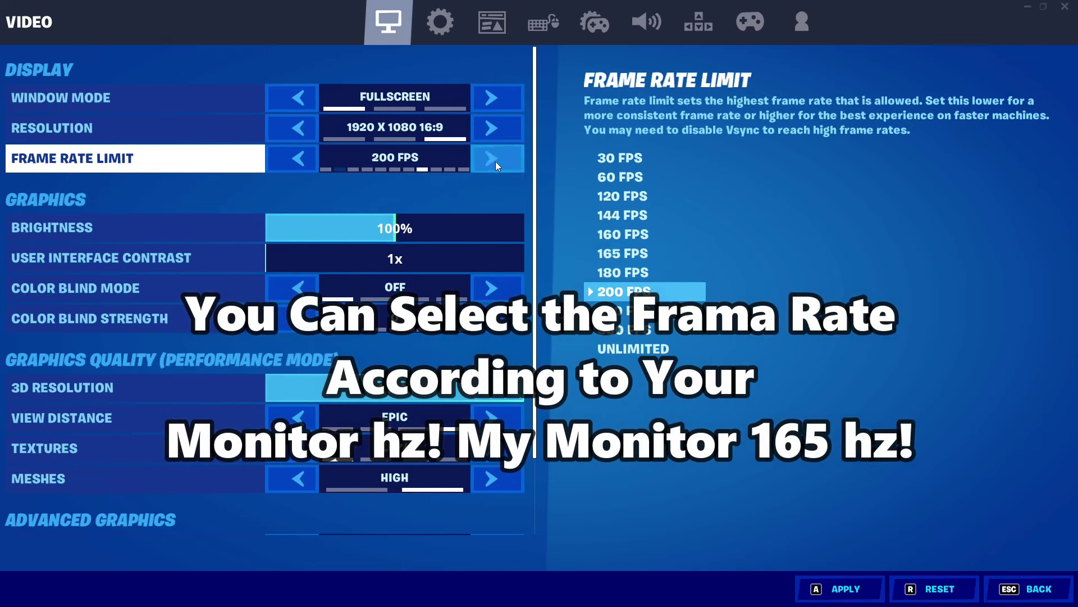
pyautogui.click(495, 161)
pyautogui.click(496, 161)
pyautogui.click(496, 160)
pyautogui.click(496, 160)
pyautogui.click(492, 169)
pyautogui.click(302, 169)
pyautogui.click(302, 169)
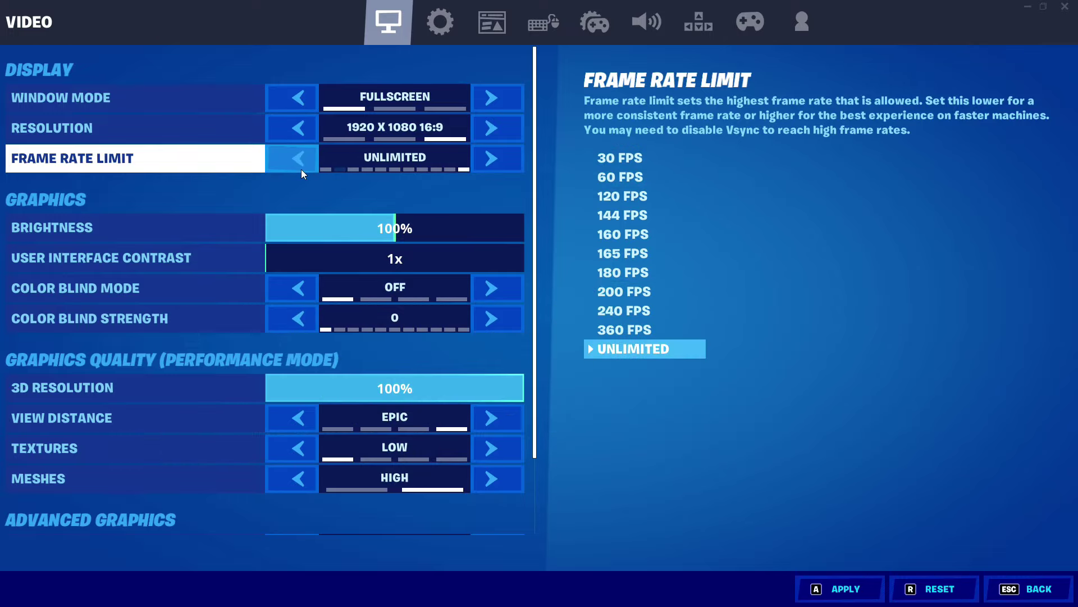
# Step: Review the graphics quality, VSync and rendering mode settings, and save the video settings on leaving them
pyautogui.scroll(-1, 443, 224)
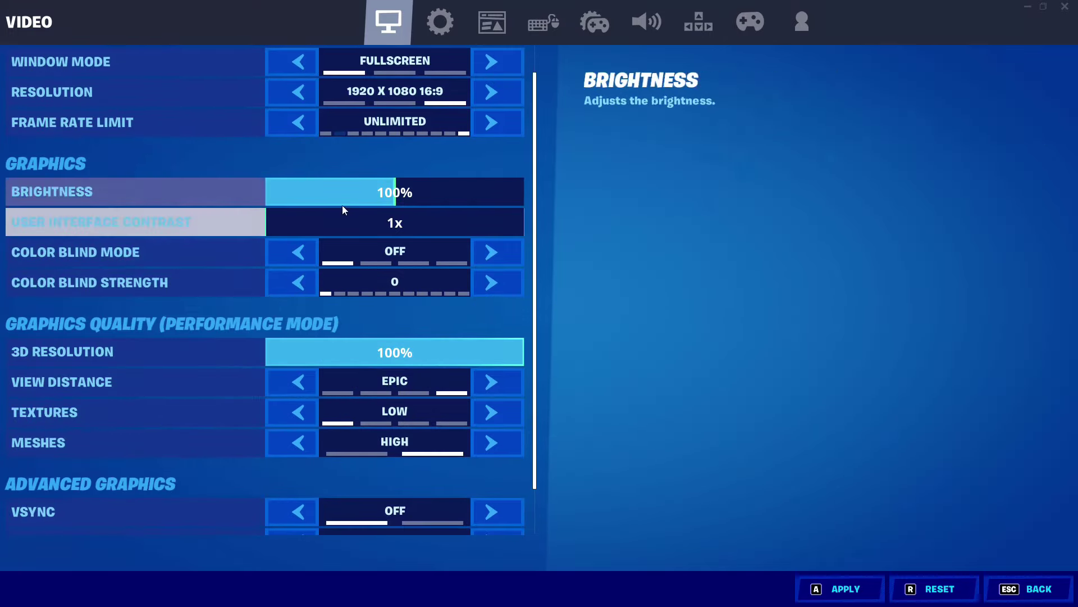
pyautogui.scroll(-2, 345, 208)
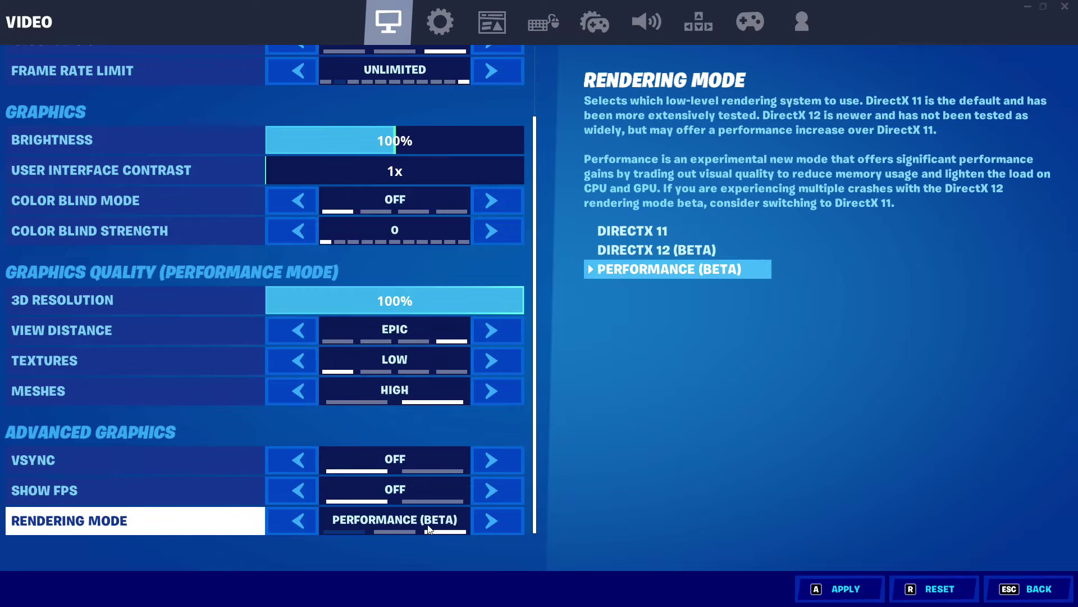
pyautogui.scroll(2, 470, 178)
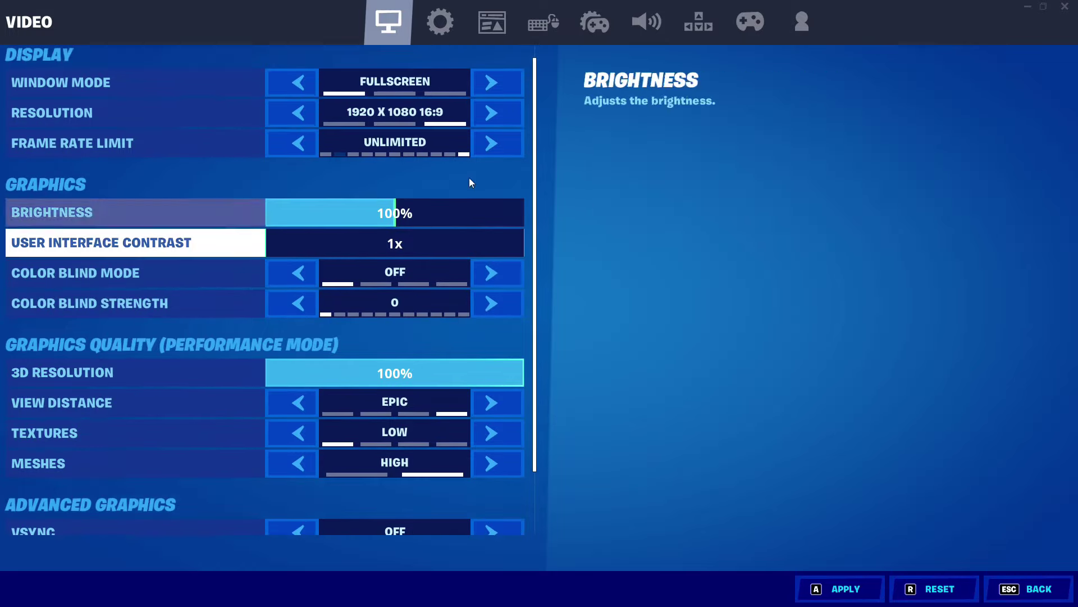
pyautogui.click(1036, 588)
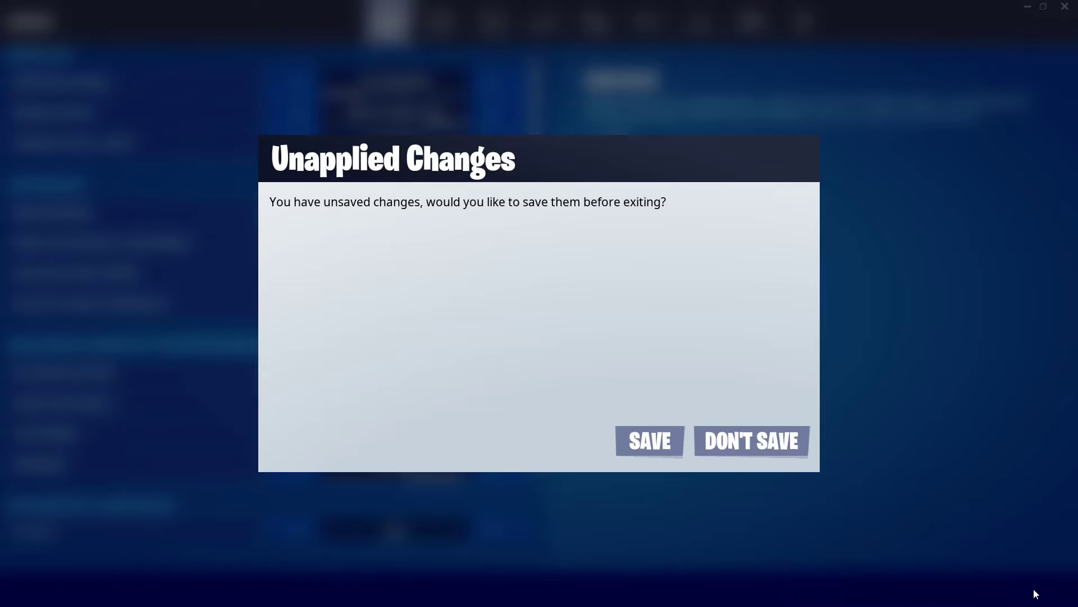
pyautogui.click(663, 445)
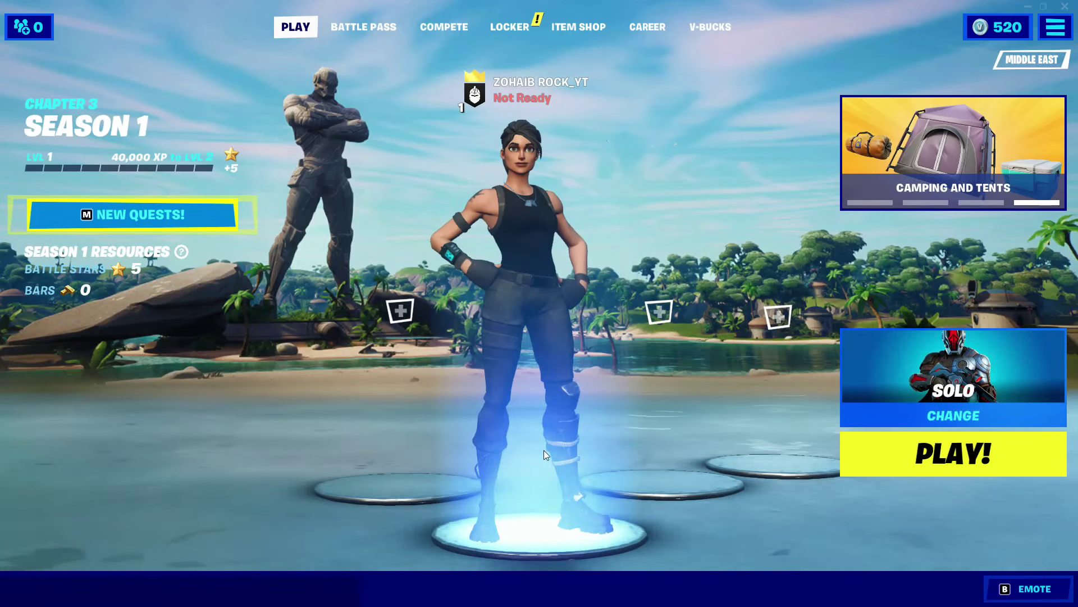